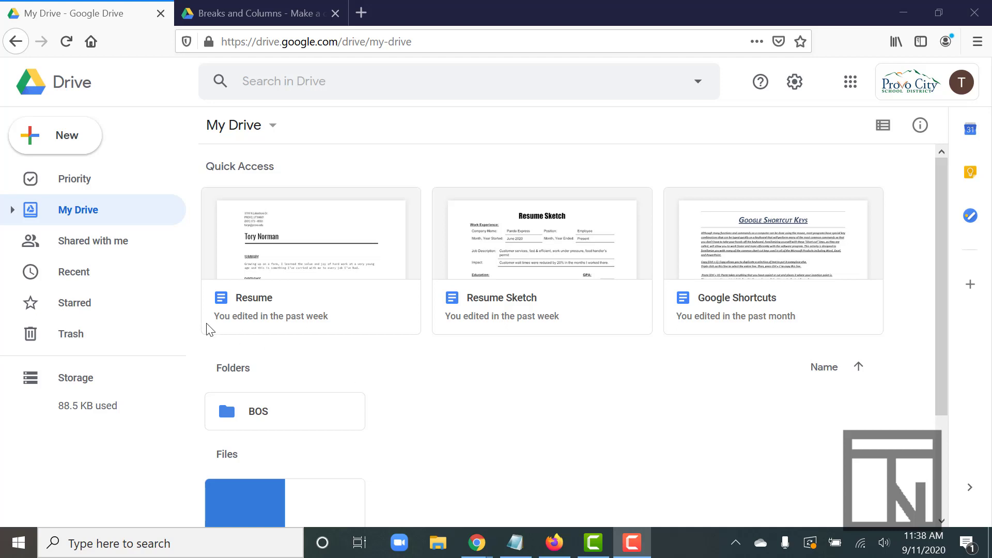
Step: Make a copy of the Breaks and Columns document and move the copy into the BOS folder in Drive
{"action": "left_click", "coordinate": [218, 14]}
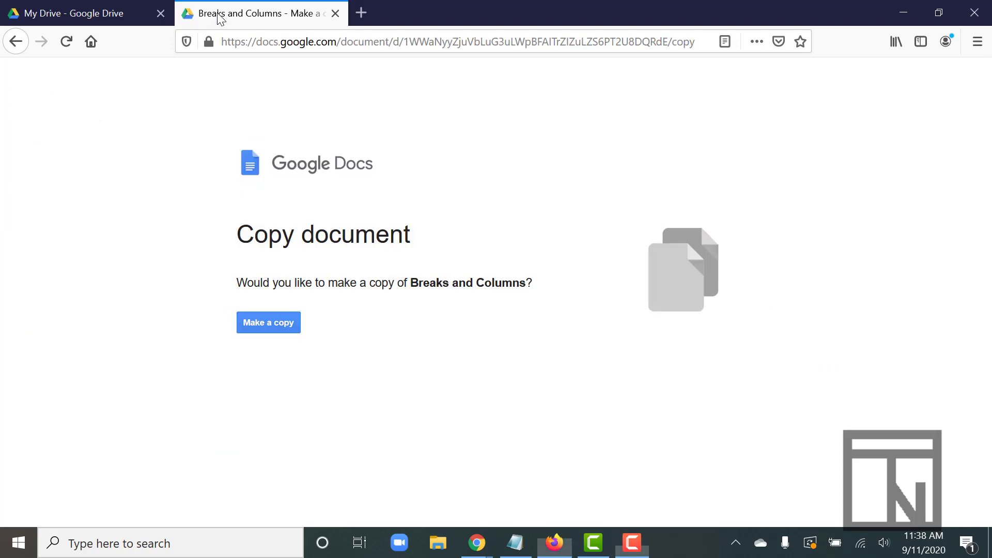
{"action": "left_click", "coordinate": [277, 321]}
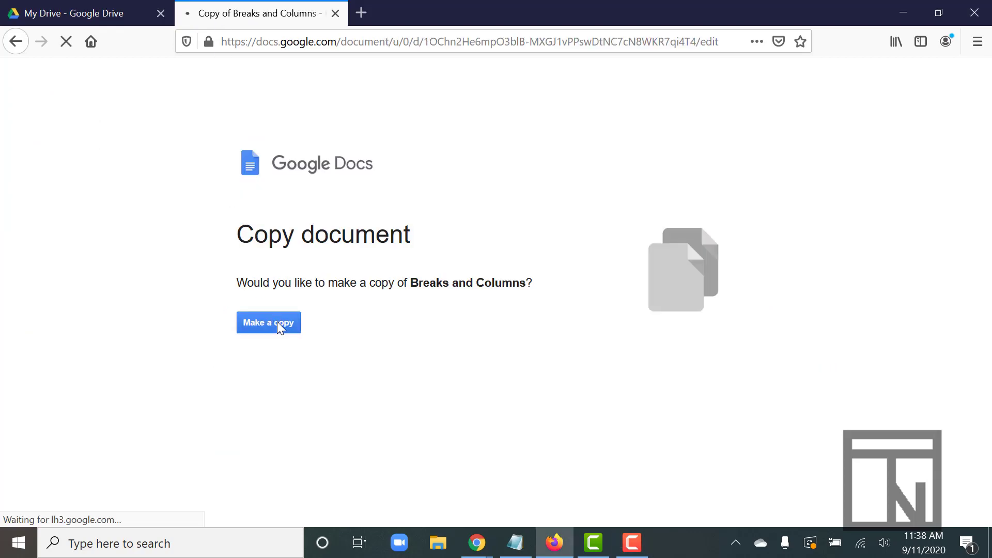
{"action": "left_click", "coordinate": [48, 14]}
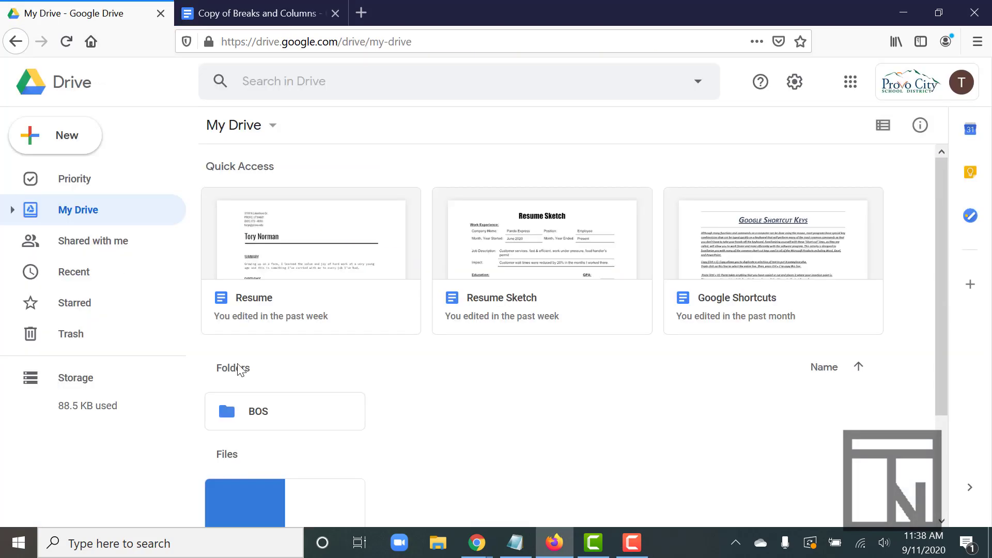
{"action": "scroll", "coordinate": [237, 364], "scroll_direction": "down", "scroll_amount": 3}
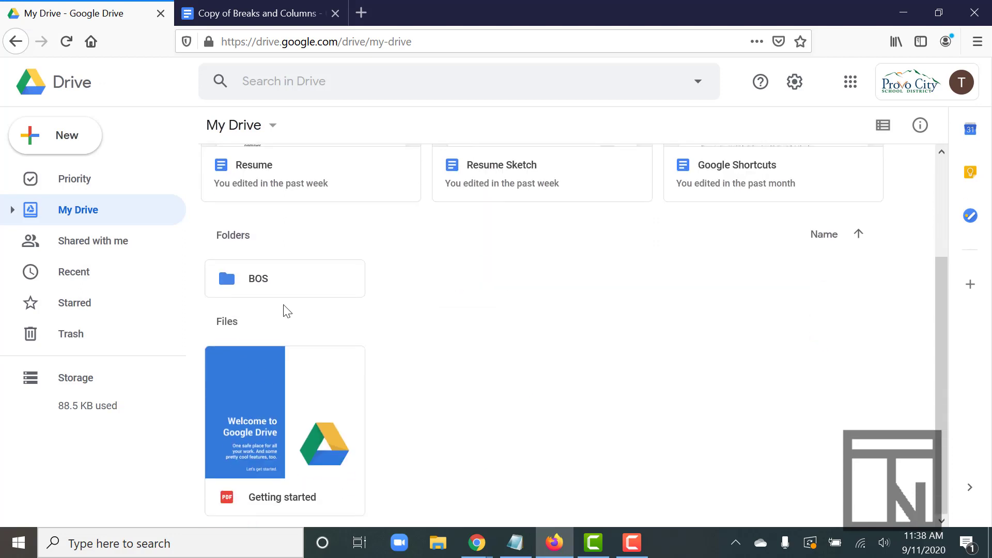
{"action": "key", "text": "F5"}
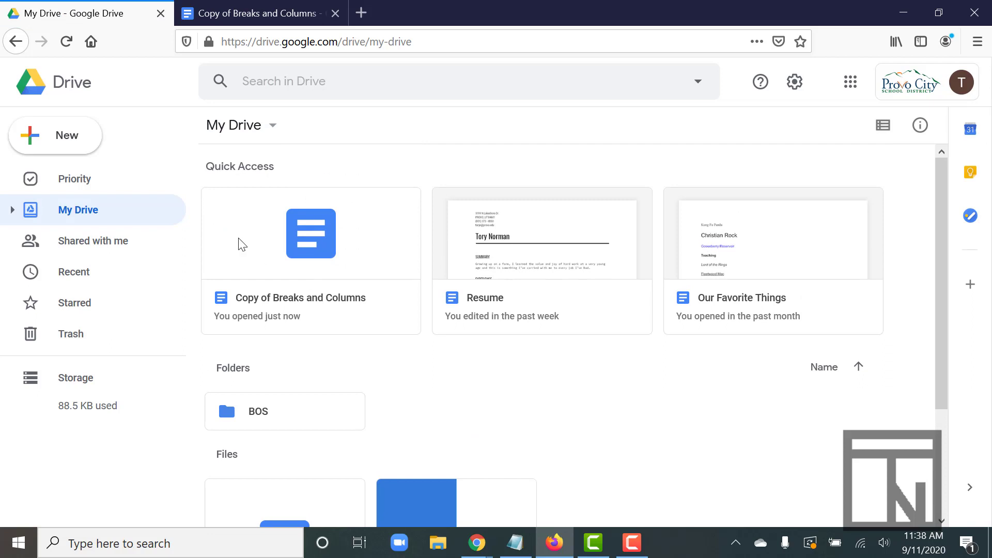
{"action": "scroll", "coordinate": [307, 244], "scroll_direction": "down", "scroll_amount": 3}
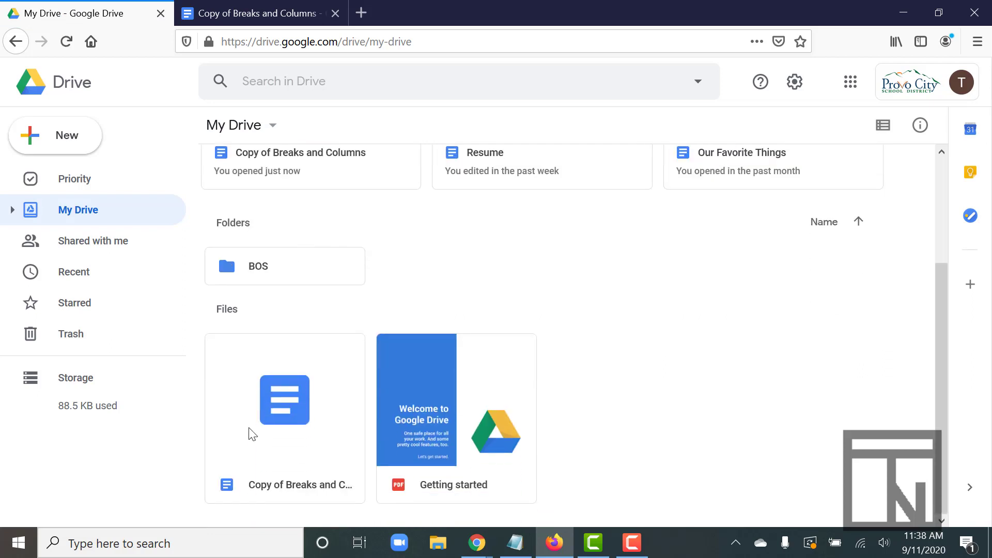
{"action": "left_click", "coordinate": [292, 410]}
{"action": "left_click_drag", "start_coordinate": [293, 410], "coordinate": [277, 275]}
Step: Return to the copied document and rename it Breaks and Columns by removing the "Copy of" prefix
{"action": "left_click", "coordinate": [224, 7]}
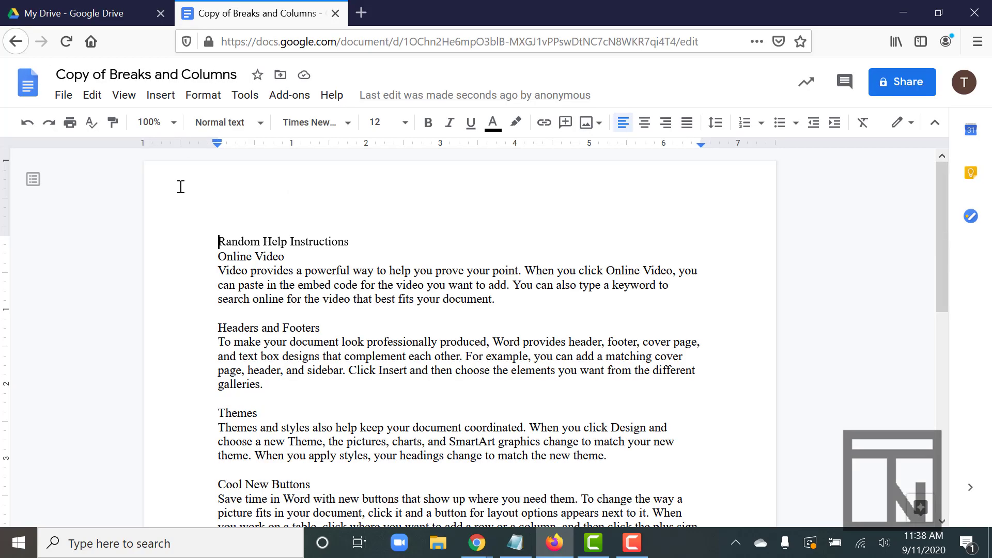
{"action": "left_click_drag", "start_coordinate": [113, 76], "coordinate": [10, 81]}
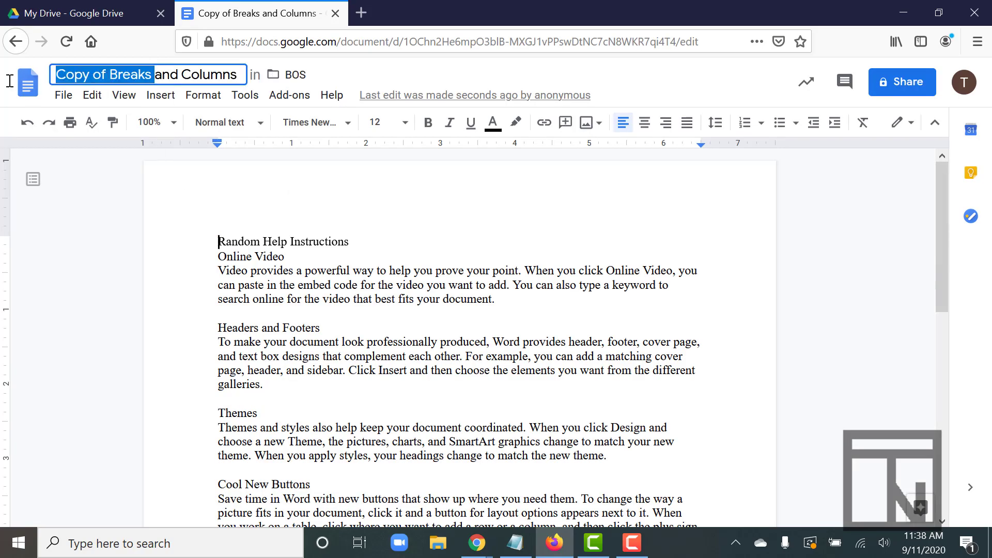
{"action": "left_click", "coordinate": [114, 75]}
{"action": "left_click_drag", "start_coordinate": [114, 76], "coordinate": [32, 76]}
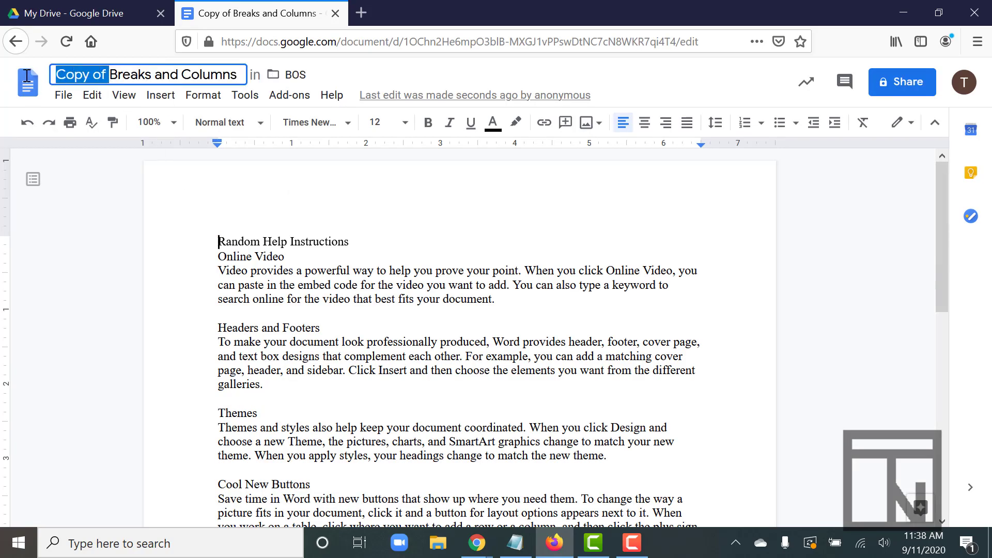
{"action": "key", "text": "BackSpace"}
{"action": "left_click", "coordinate": [257, 238]}
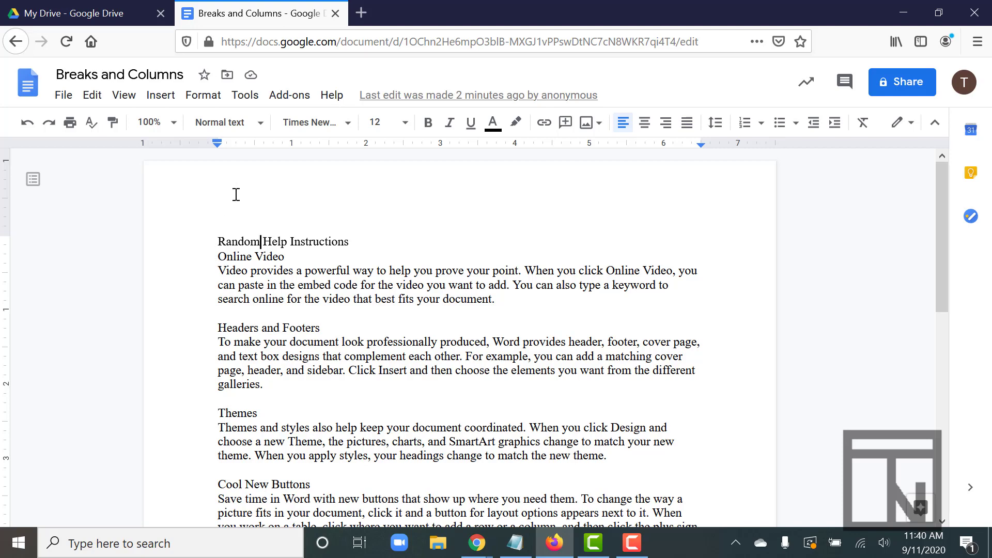
Step: Add the text "Styles, Breaks, & Columns" to the page header and return to the document body
{"action": "double_click", "coordinate": [263, 203]}
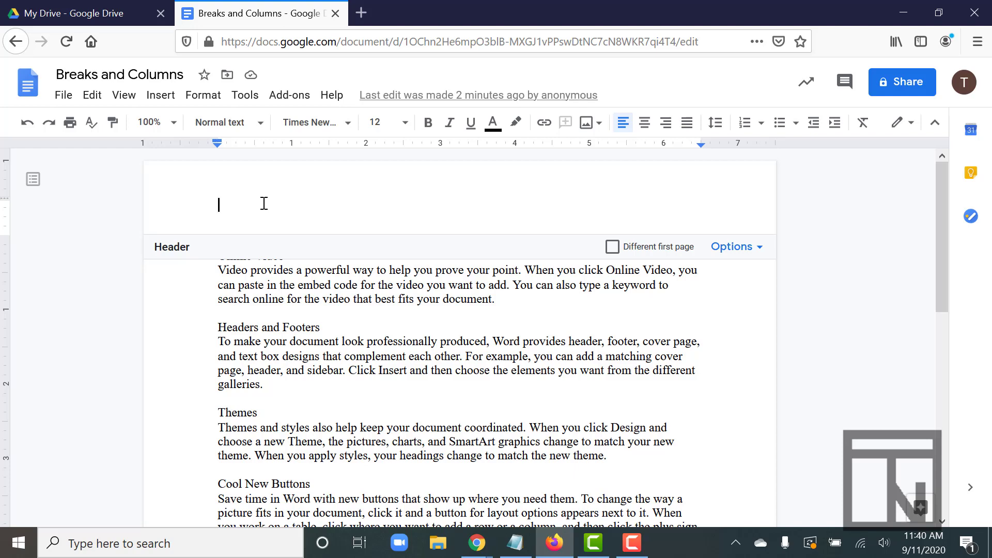
{"action": "type", "text": "Sty"}
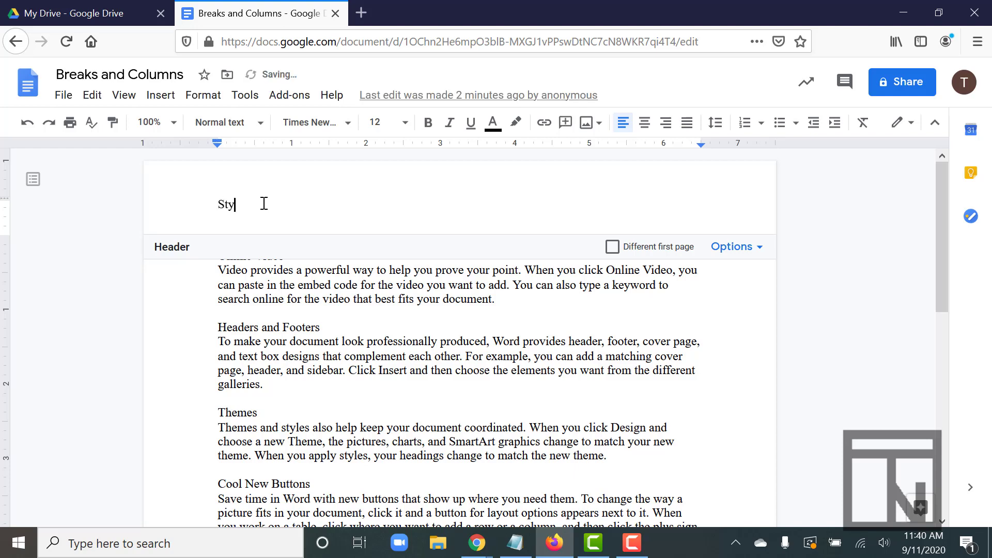
{"action": "type", "text": "les, Breaks"}
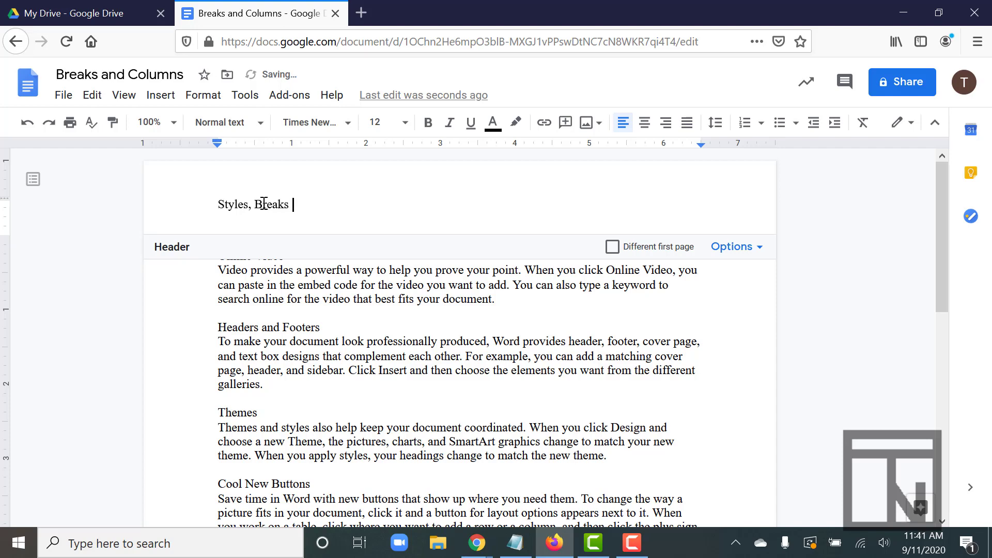
{"action": "key", "text": "BackSpace"}
{"action": "type", "text": ", & Columns"}
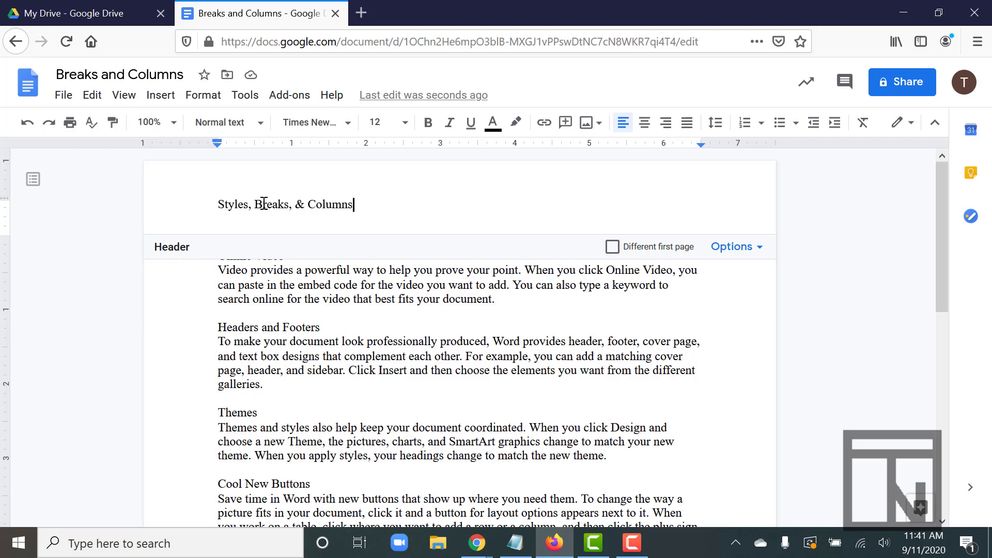
{"action": "left_click", "coordinate": [256, 308]}
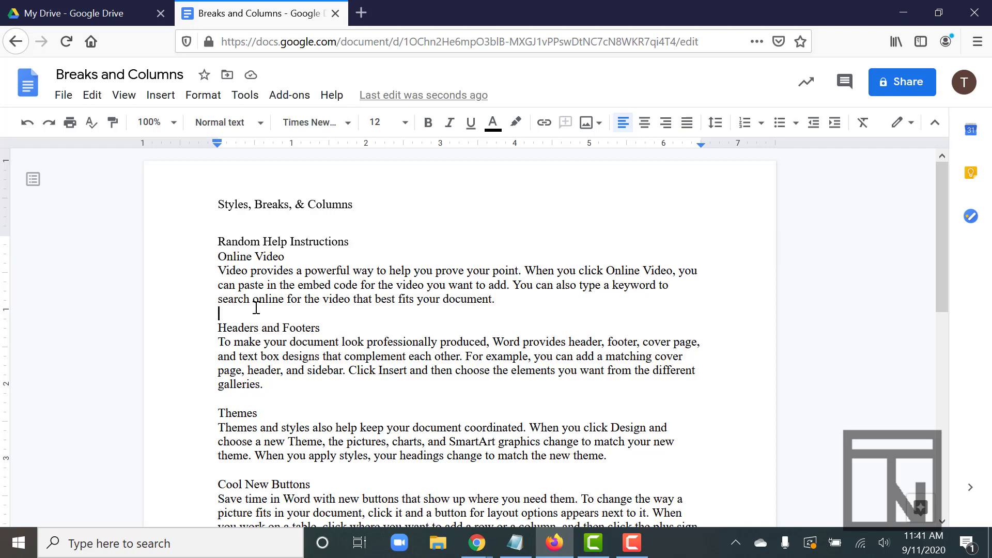
Step: Apply the Title style to the header text "Styles, Breaks, & Columns"
{"action": "double_click", "coordinate": [255, 205]}
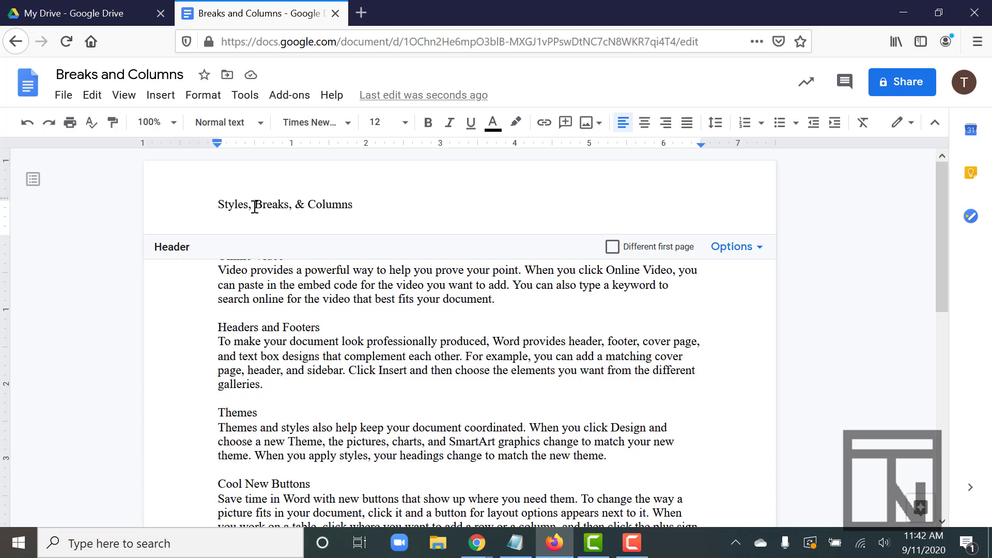
{"action": "left_click_drag", "start_coordinate": [215, 204], "coordinate": [358, 209]}
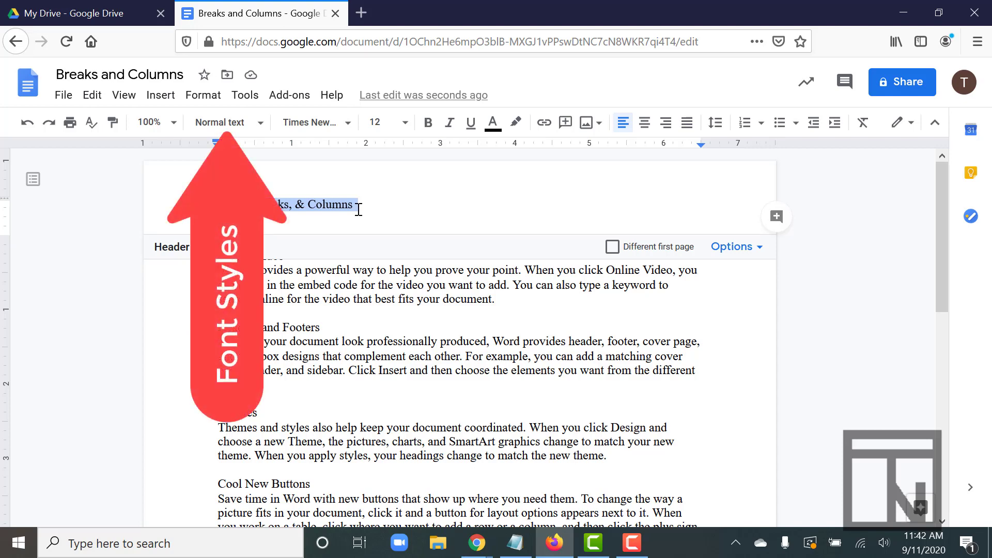
{"action": "left_click", "coordinate": [259, 124]}
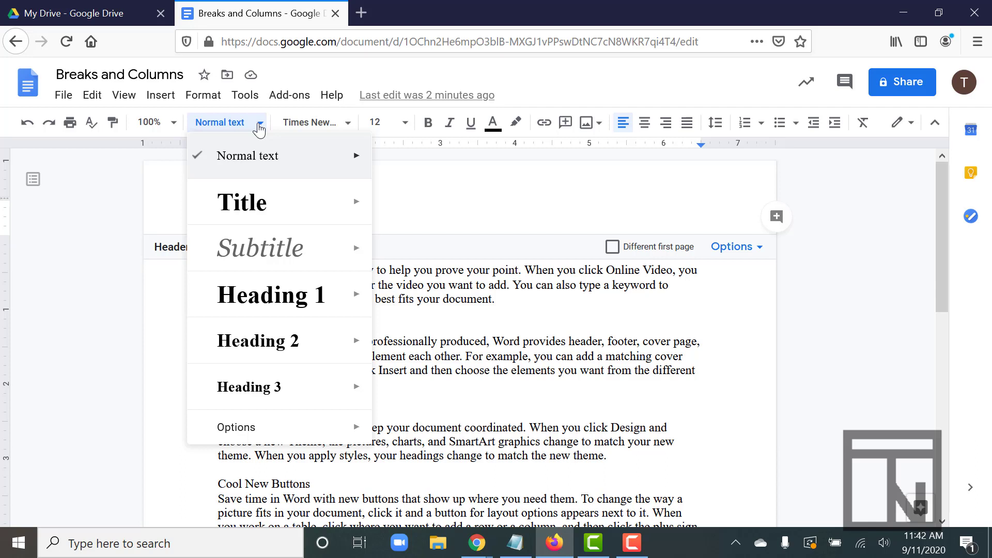
{"action": "left_click", "coordinate": [257, 200]}
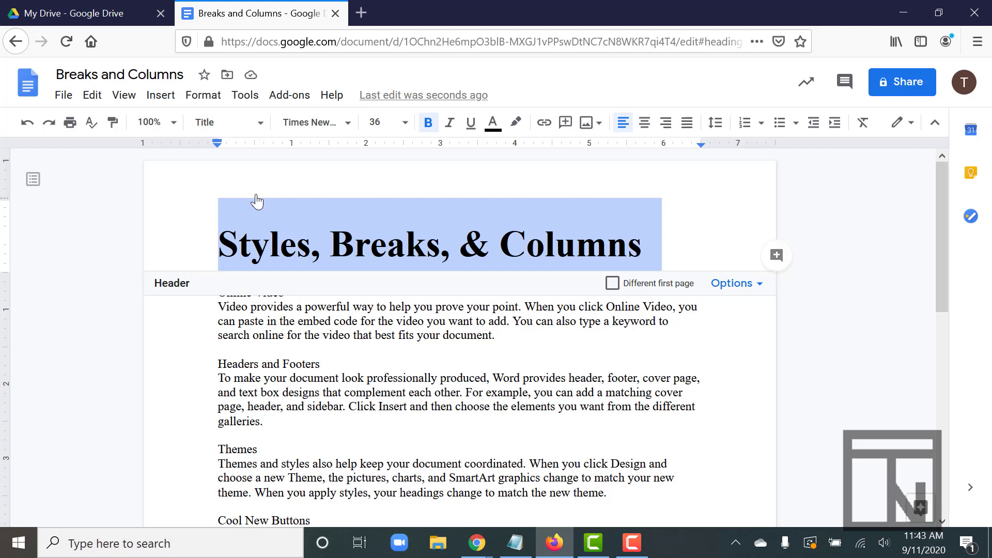
{"action": "left_click", "coordinate": [252, 320]}
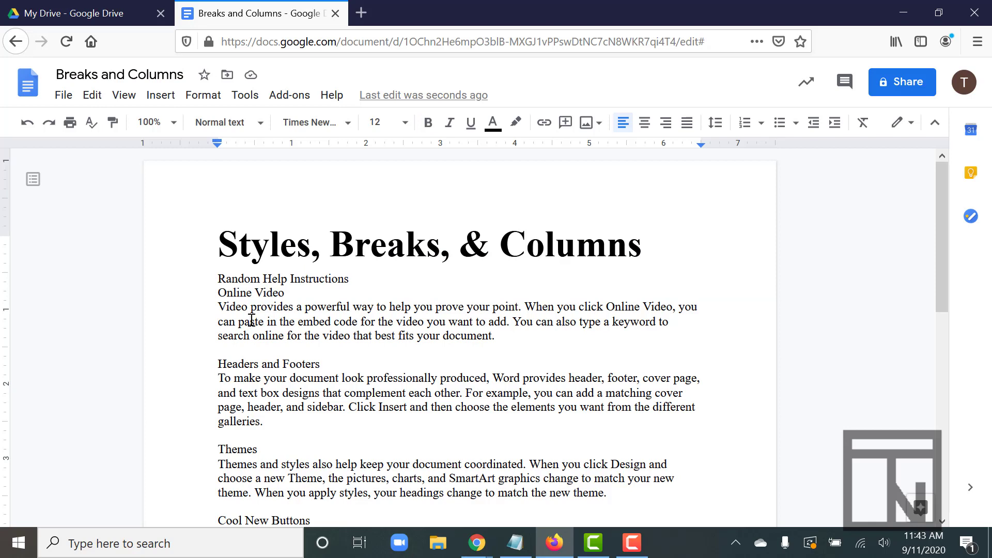
Step: Apply the Subtitle style to the "Random Help Instructions" line at the start of the body
{"action": "left_click_drag", "start_coordinate": [217, 279], "coordinate": [355, 279]}
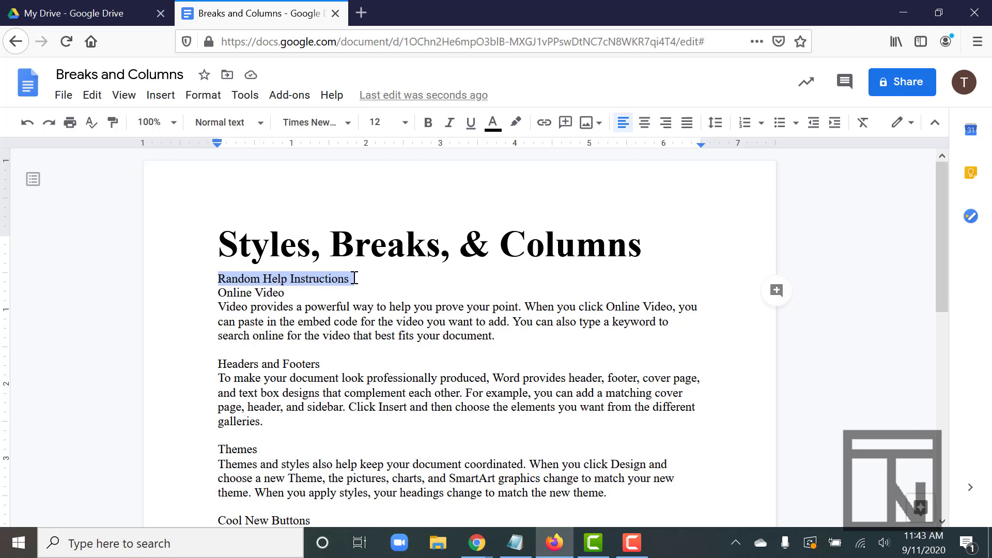
{"action": "left_click", "coordinate": [257, 124]}
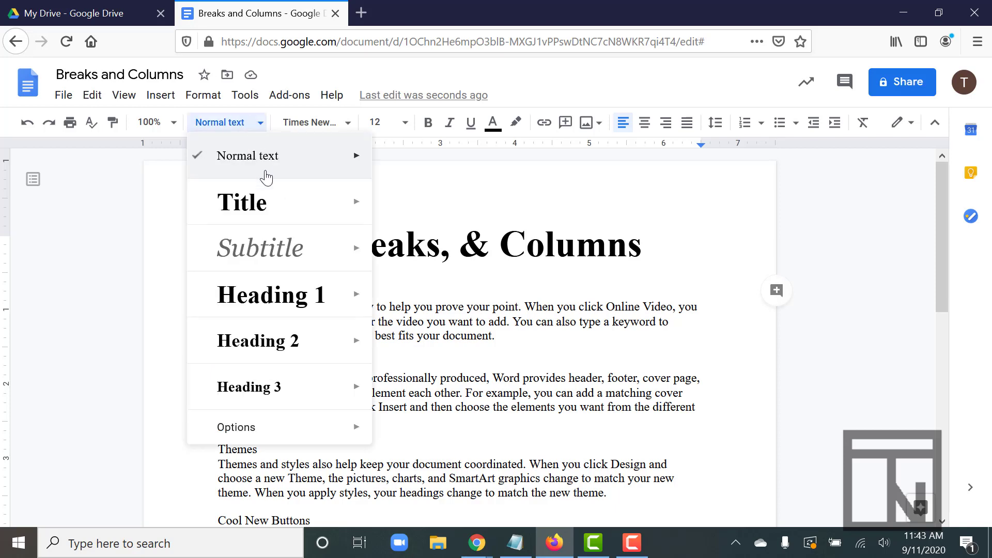
{"action": "left_click", "coordinate": [288, 253]}
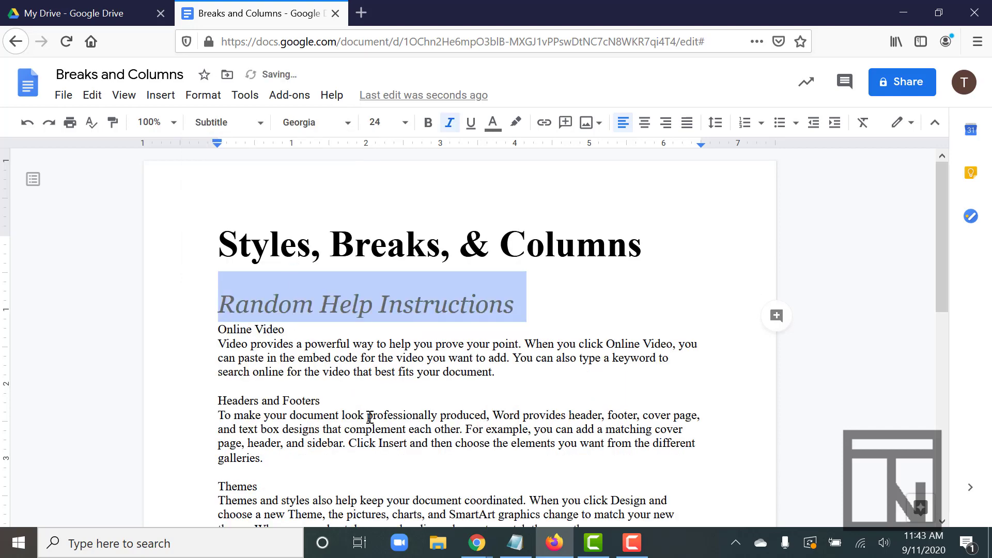
{"action": "left_click", "coordinate": [262, 345]}
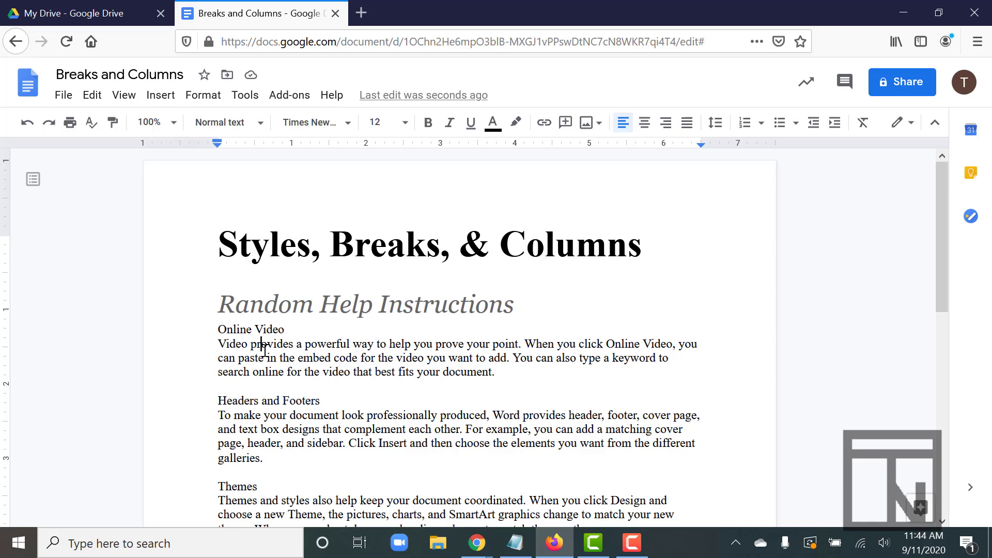
{"action": "left_click", "coordinate": [260, 123]}
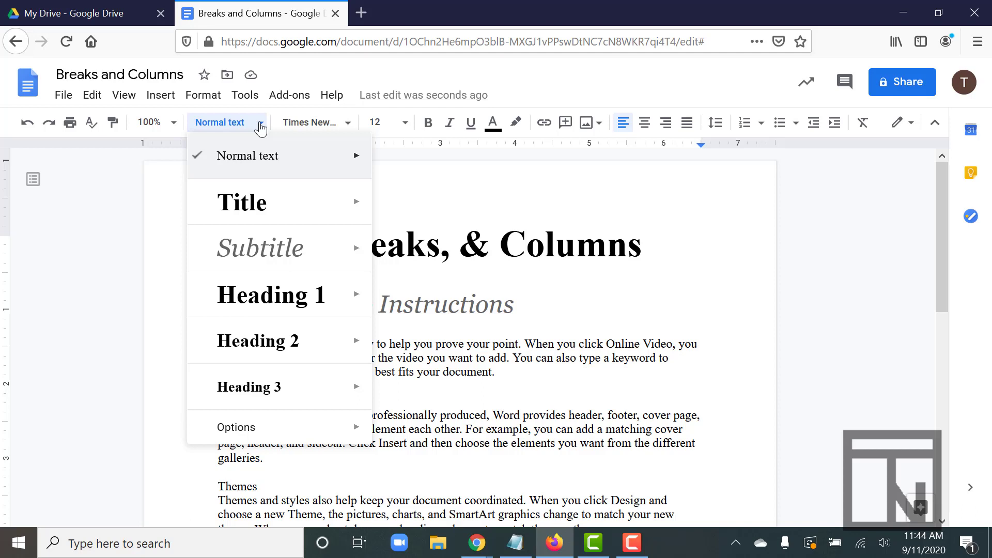
{"action": "left_click", "coordinate": [261, 128]}
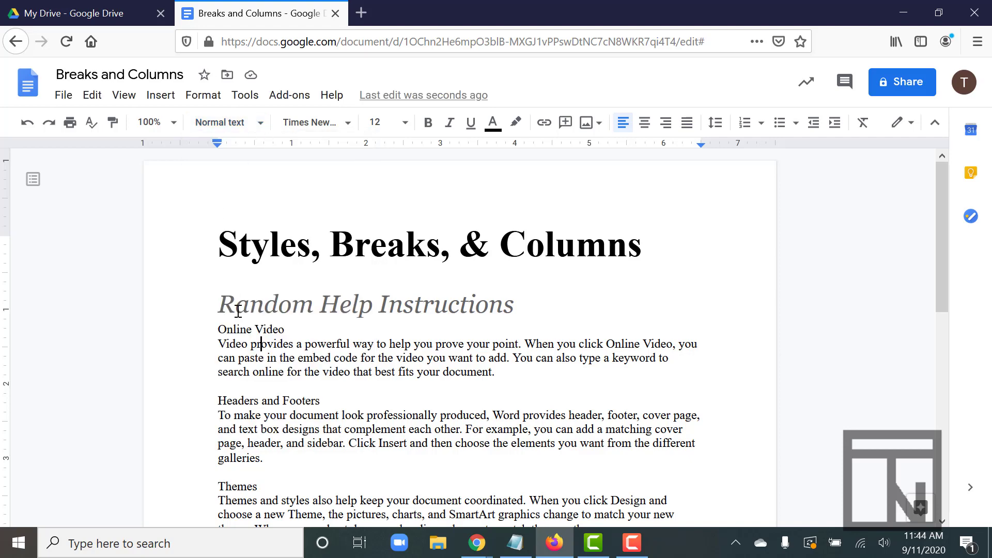
Step: Apply the Heading 1 style to the "Online Video" section heading
{"action": "scroll", "coordinate": [236, 310], "scroll_direction": "down", "scroll_amount": 3}
{"action": "scroll", "coordinate": [237, 310], "scroll_direction": "down", "scroll_amount": 1}
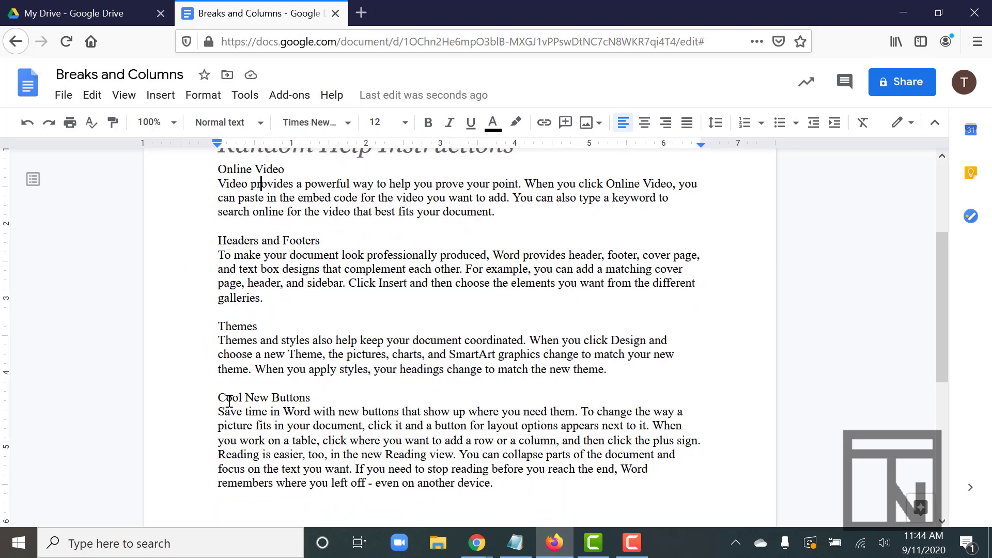
{"action": "scroll", "coordinate": [210, 212], "scroll_direction": "up", "scroll_amount": 1}
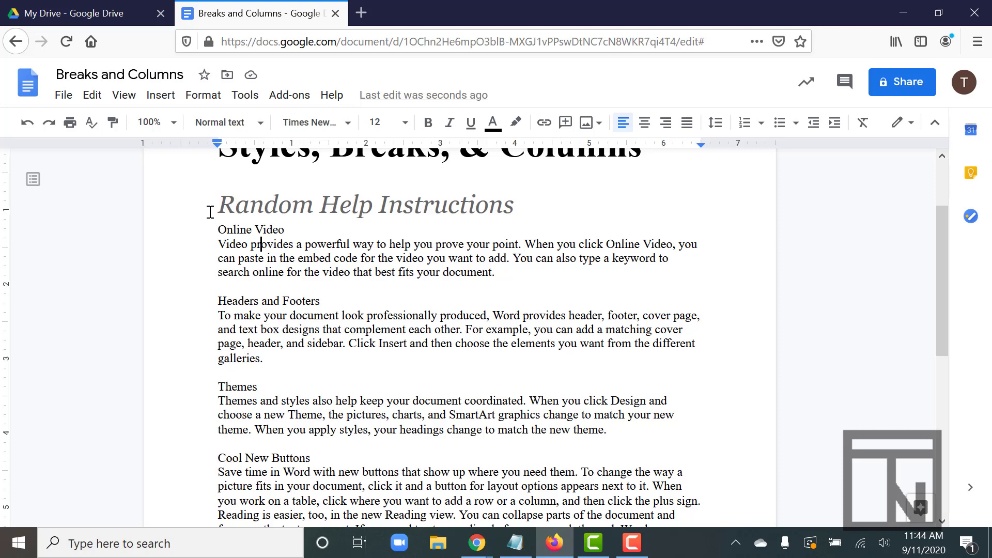
{"action": "left_click_drag", "start_coordinate": [218, 229], "coordinate": [288, 230]}
{"action": "left_click", "coordinate": [255, 123]}
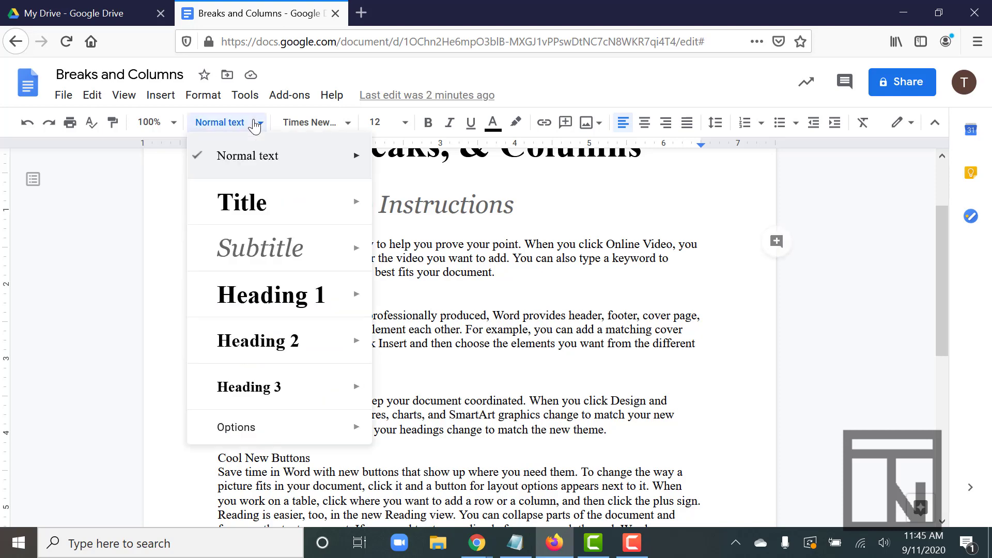
{"action": "left_click", "coordinate": [266, 297]}
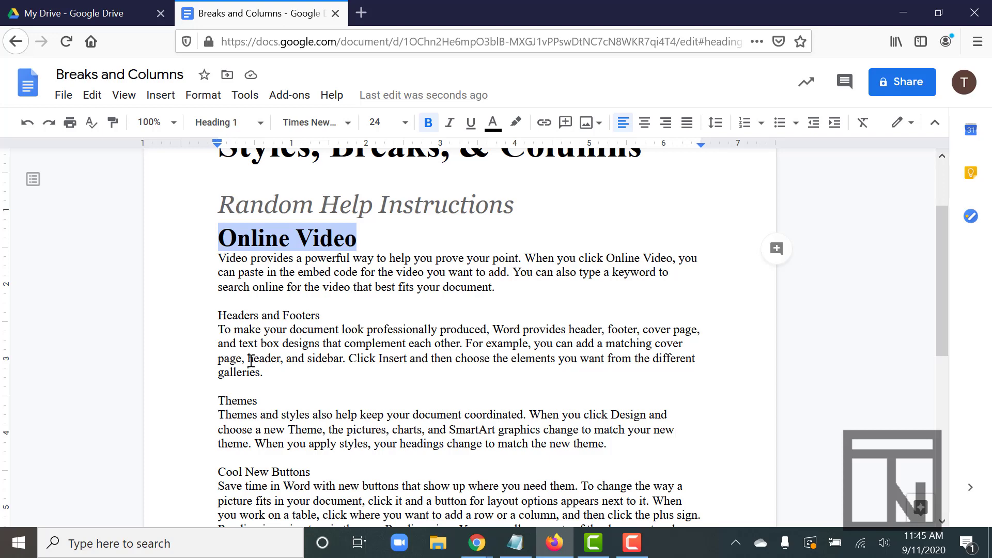
Step: Apply the Heading 1 style to the "Headers and Footers" and "Themes" section headings
{"action": "left_click_drag", "start_coordinate": [218, 314], "coordinate": [329, 316]}
{"action": "left_click", "coordinate": [257, 123]}
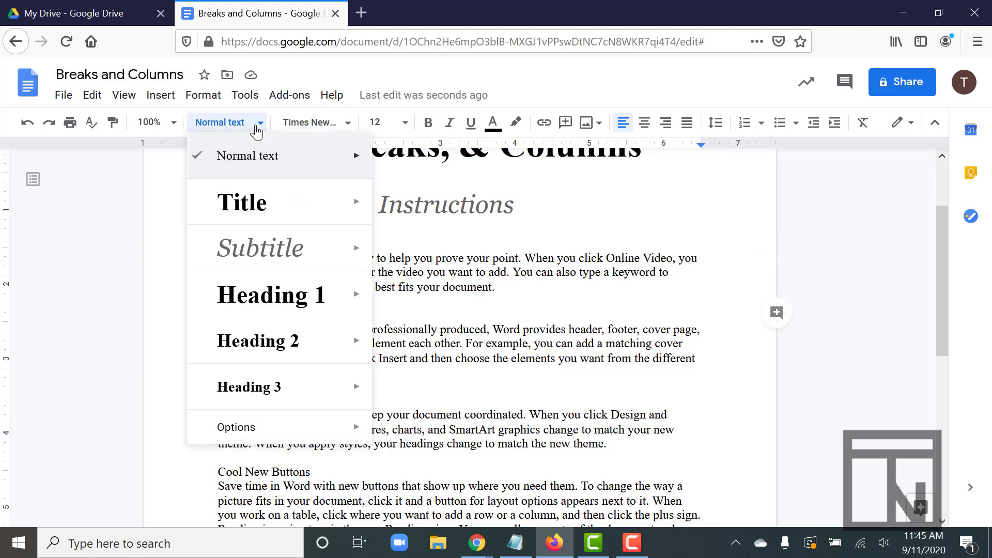
{"action": "left_click", "coordinate": [283, 292]}
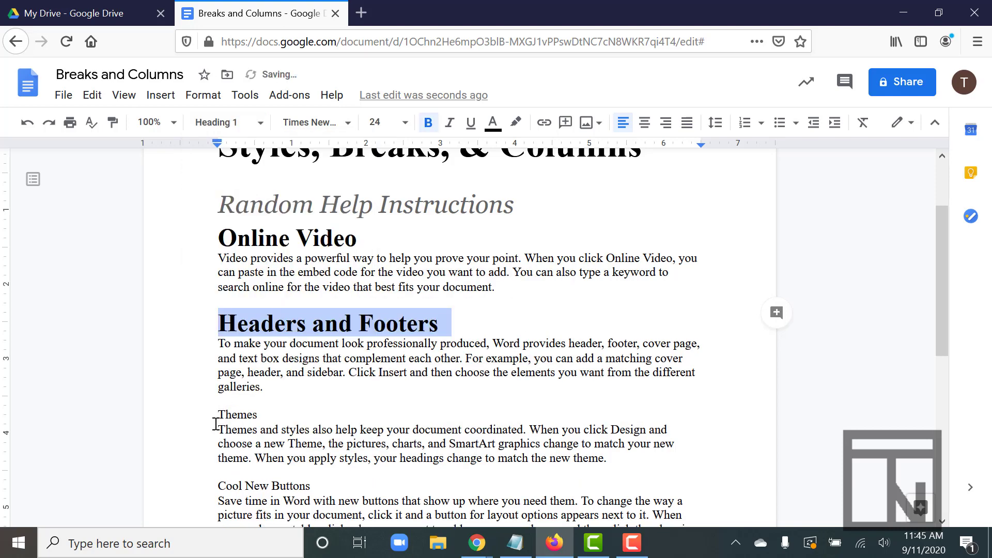
{"action": "left_click_drag", "start_coordinate": [216, 415], "coordinate": [264, 416]}
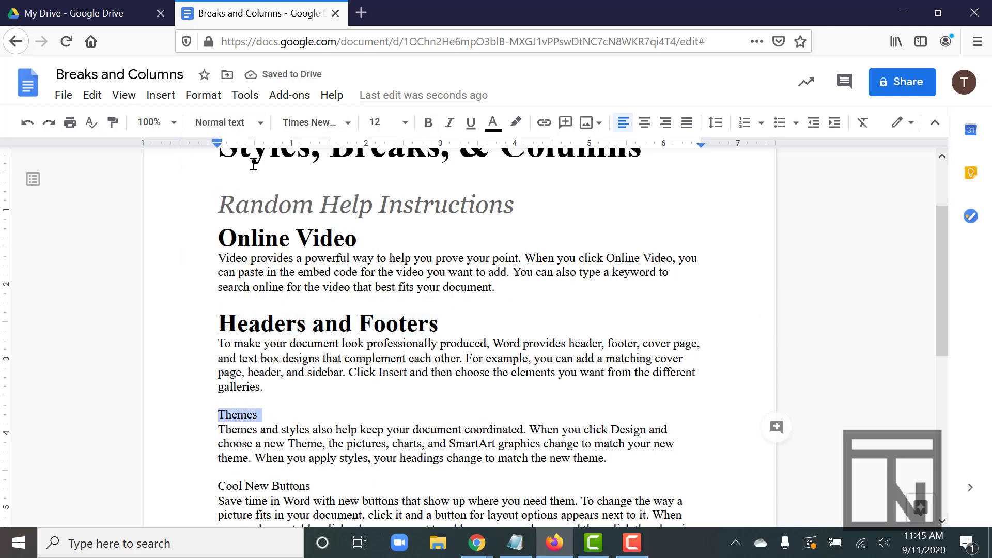
{"action": "left_click", "coordinate": [258, 123]}
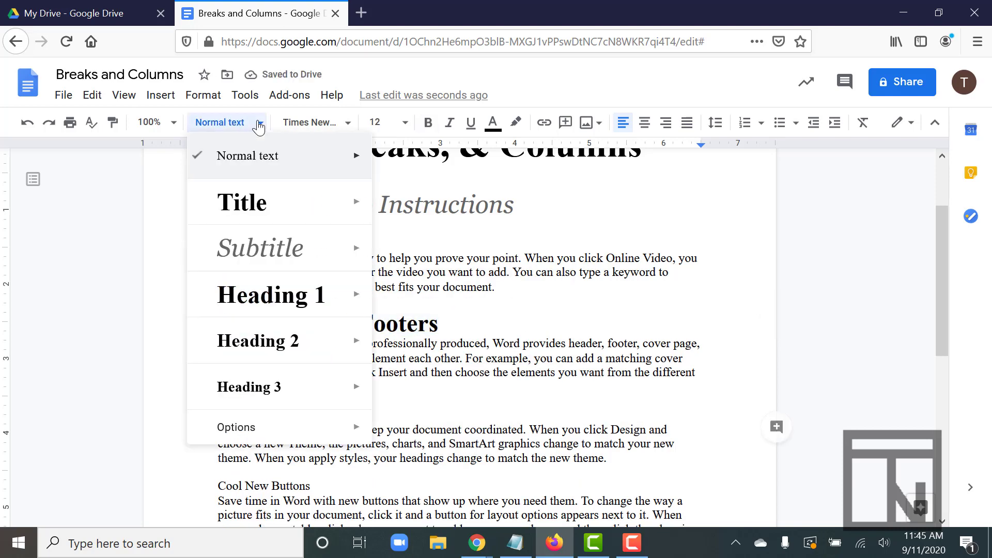
{"action": "left_click", "coordinate": [249, 298]}
{"action": "scroll", "coordinate": [242, 398], "scroll_direction": "down", "scroll_amount": 2}
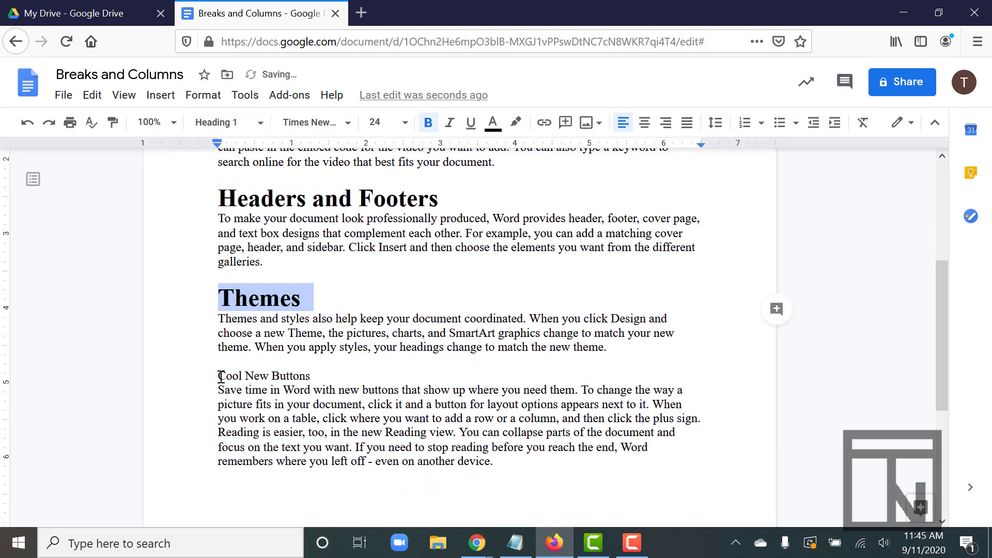
Step: Apply the Heading 1 style to the "Cool New Buttons" section heading
{"action": "left_click_drag", "start_coordinate": [218, 377], "coordinate": [315, 375]}
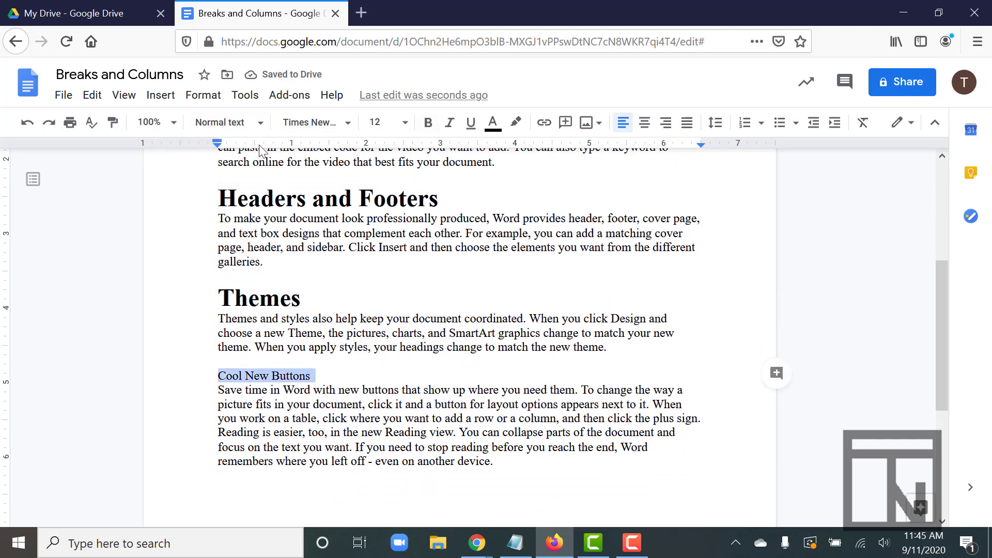
{"action": "left_click", "coordinate": [246, 123]}
{"action": "left_click", "coordinate": [263, 283]}
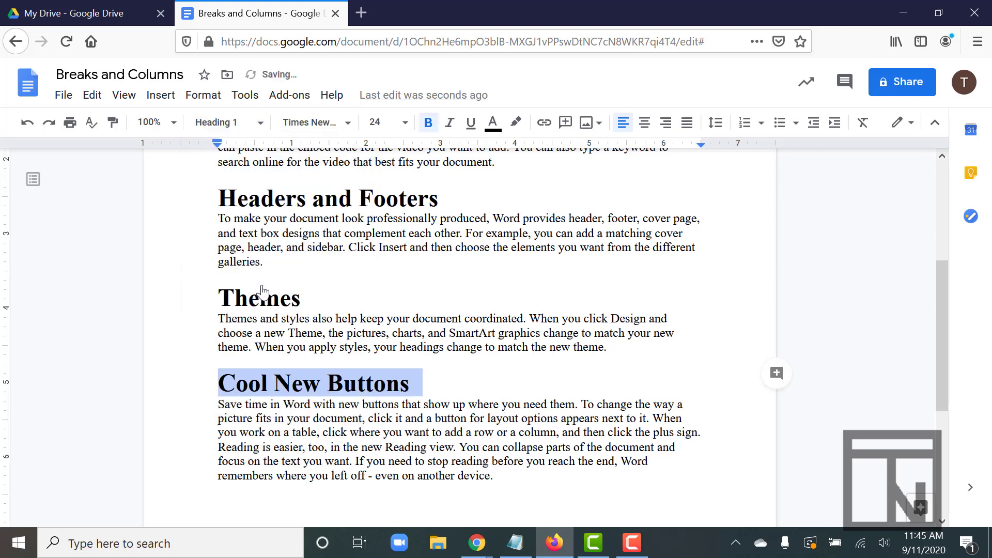
{"action": "scroll", "coordinate": [222, 307], "scroll_direction": "up", "scroll_amount": 3}
{"action": "scroll", "coordinate": [223, 306], "scroll_direction": "up", "scroll_amount": 1}
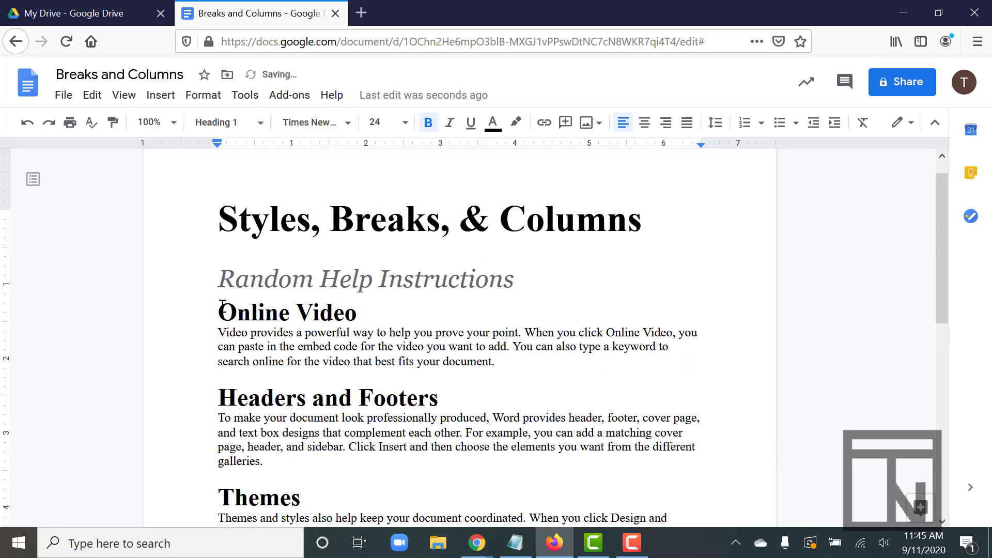
{"action": "scroll", "coordinate": [222, 305], "scroll_direction": "down", "scroll_amount": 4}
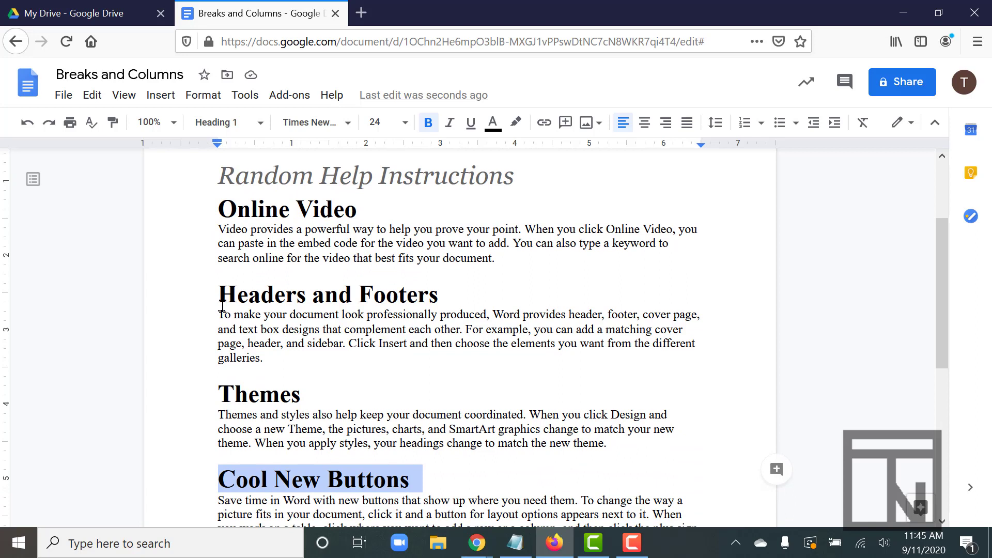
{"action": "scroll", "coordinate": [222, 306], "scroll_direction": "up", "scroll_amount": 4}
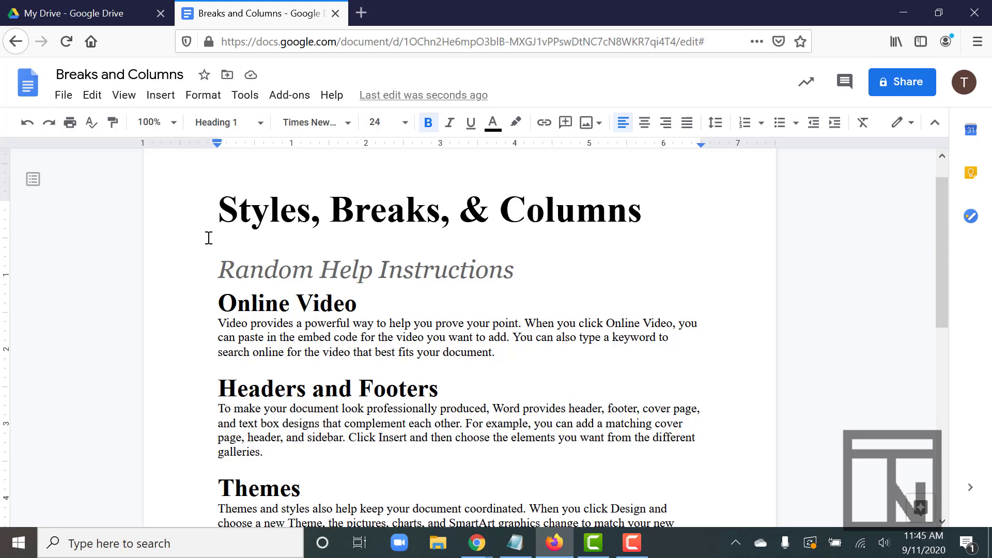
{"action": "scroll", "coordinate": [208, 238], "scroll_direction": "down", "scroll_amount": 5}
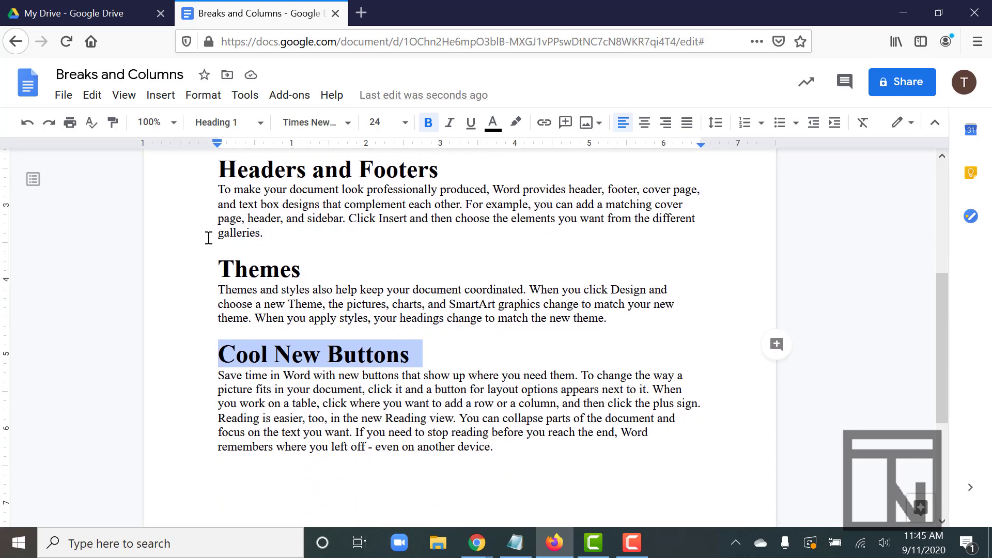
{"action": "scroll", "coordinate": [208, 237], "scroll_direction": "up", "scroll_amount": 3}
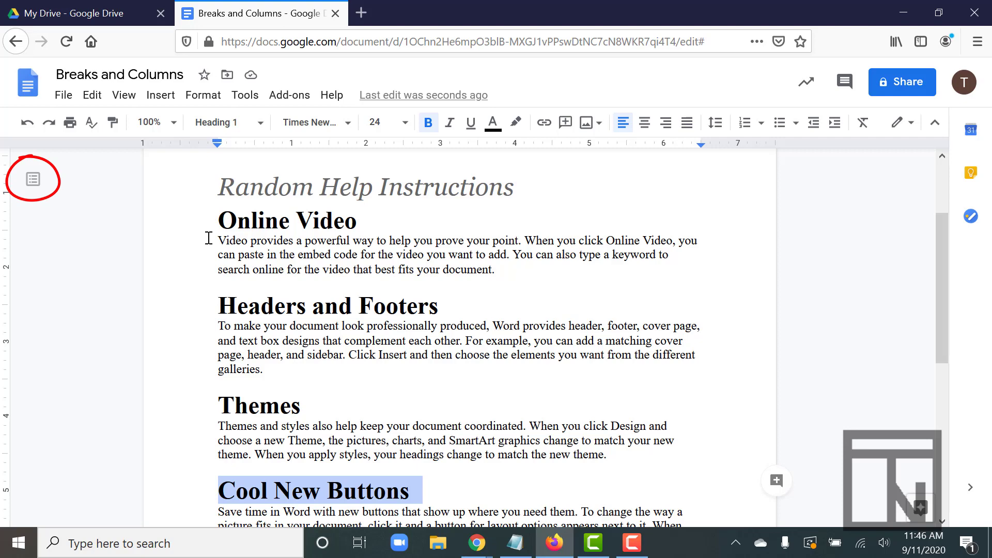
Step: Show the document outline, use it to jump to "Online Video" and "Cool New Buttons", and close it again
{"action": "left_click", "coordinate": [33, 181]}
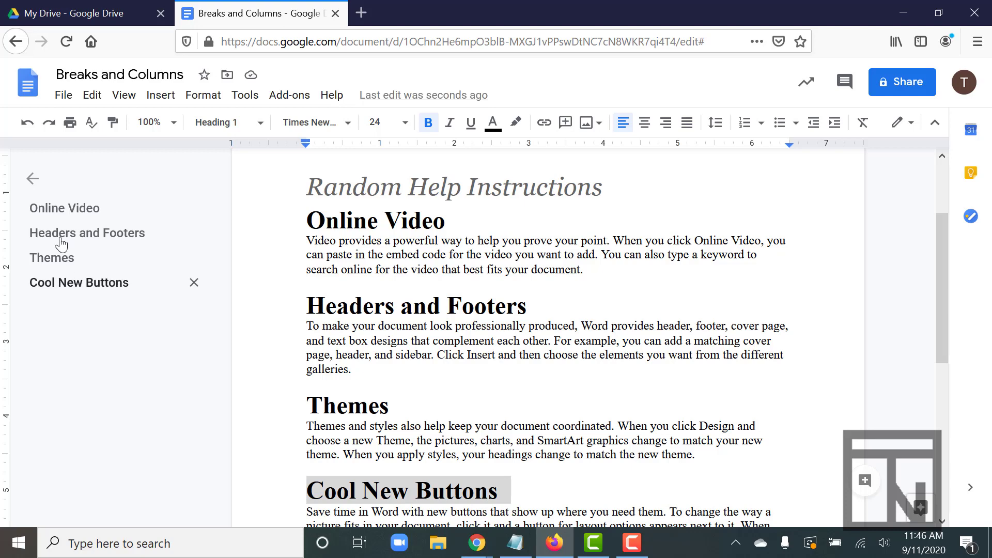
{"action": "left_click", "coordinate": [51, 213]}
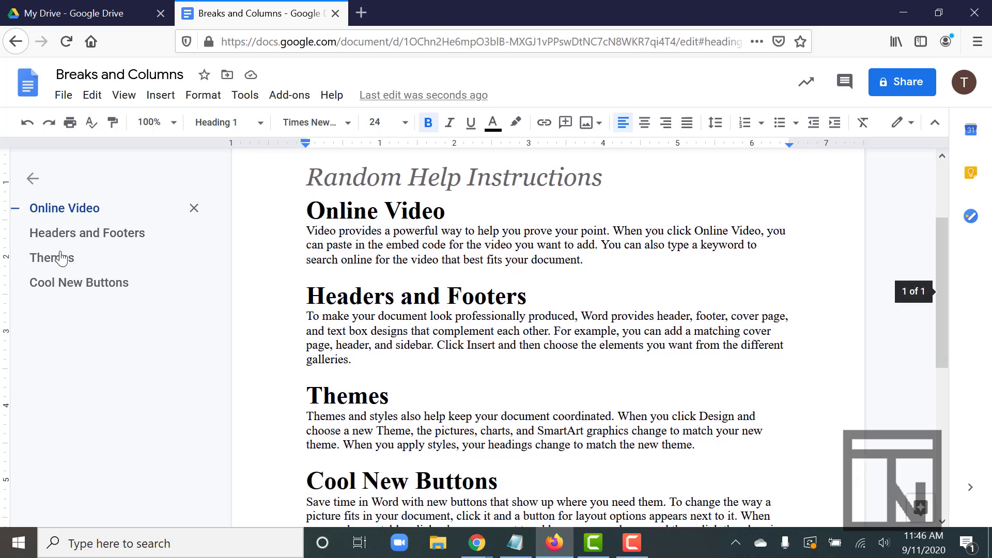
{"action": "left_click", "coordinate": [68, 284]}
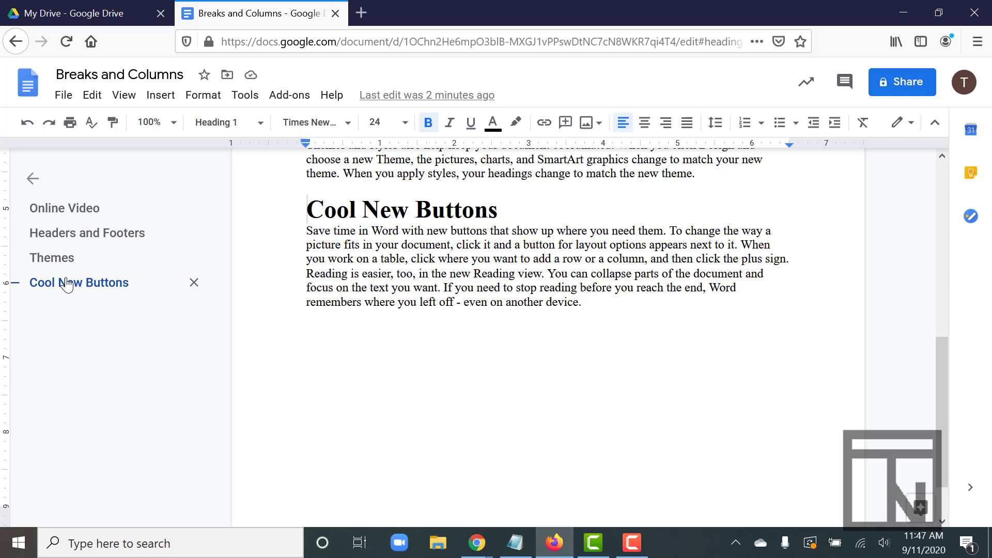
{"action": "left_click", "coordinate": [31, 181]}
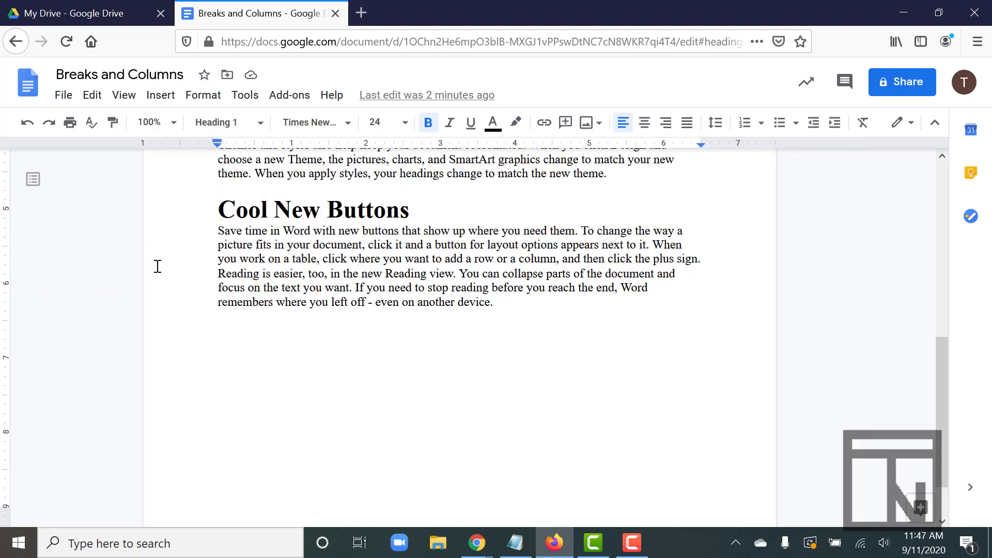
Step: Try a two-column layout on the whole document body, and undo it
{"action": "scroll", "coordinate": [248, 282], "scroll_direction": "up", "scroll_amount": 8}
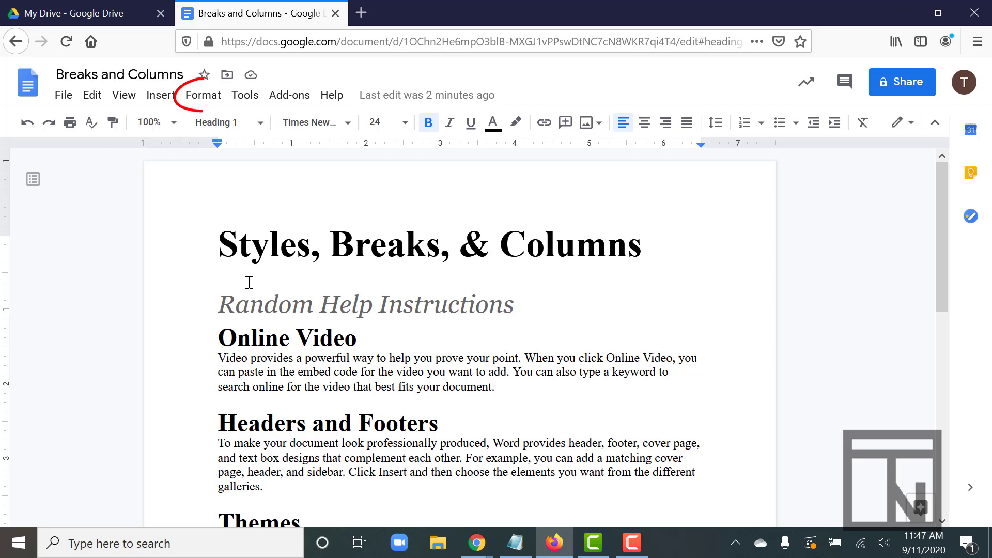
{"action": "left_click", "coordinate": [203, 96]}
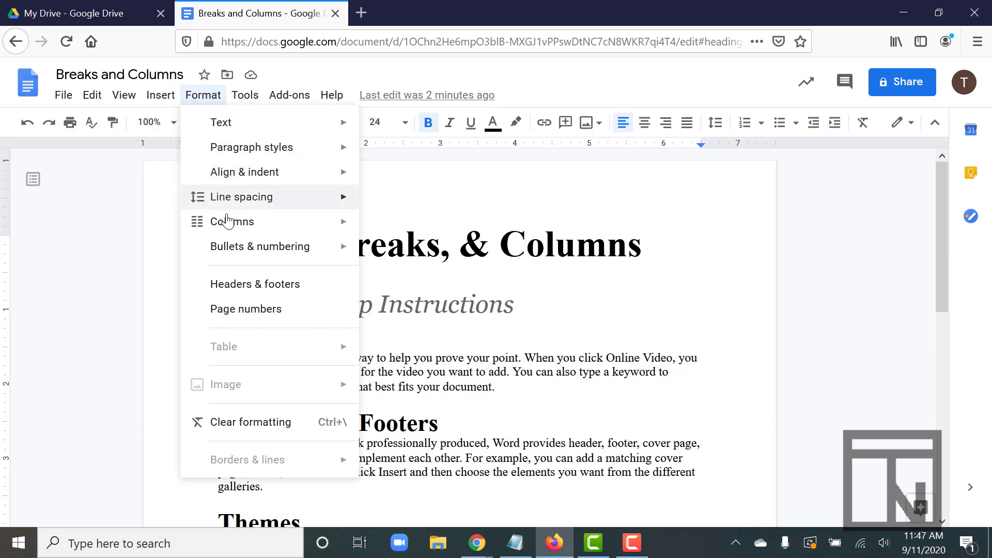
{"action": "mouse_move", "coordinate": [230, 225]}
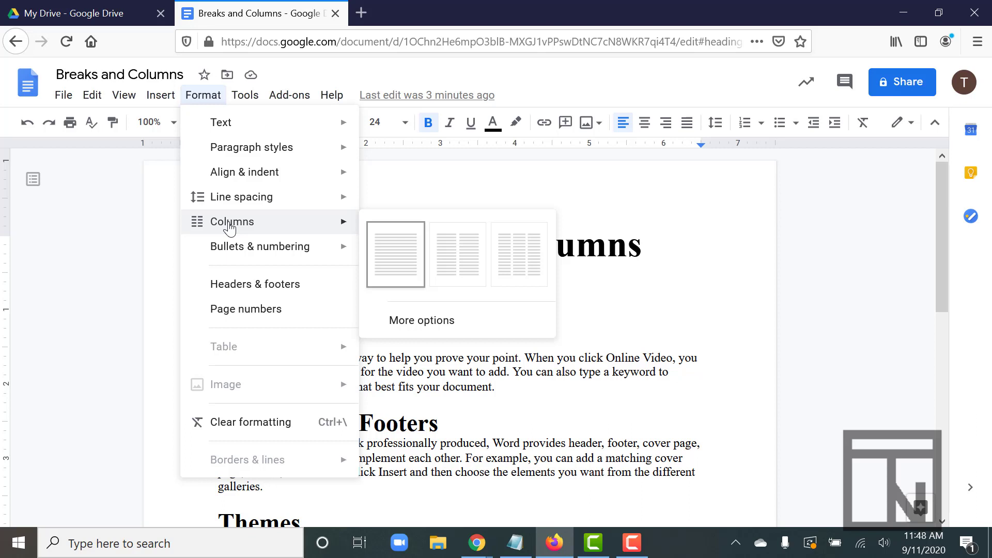
{"action": "left_click", "coordinate": [455, 258]}
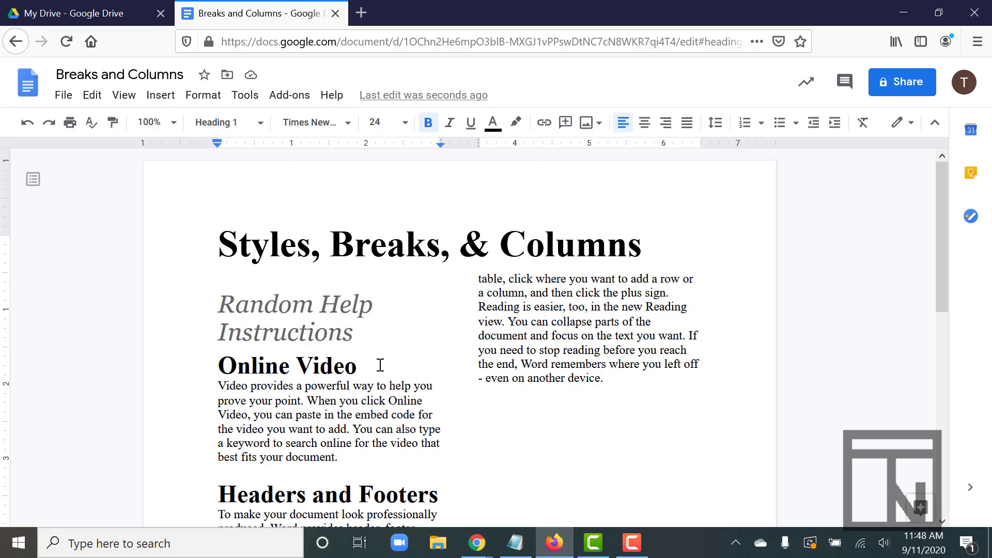
{"action": "key", "text": "ctrl+z"}
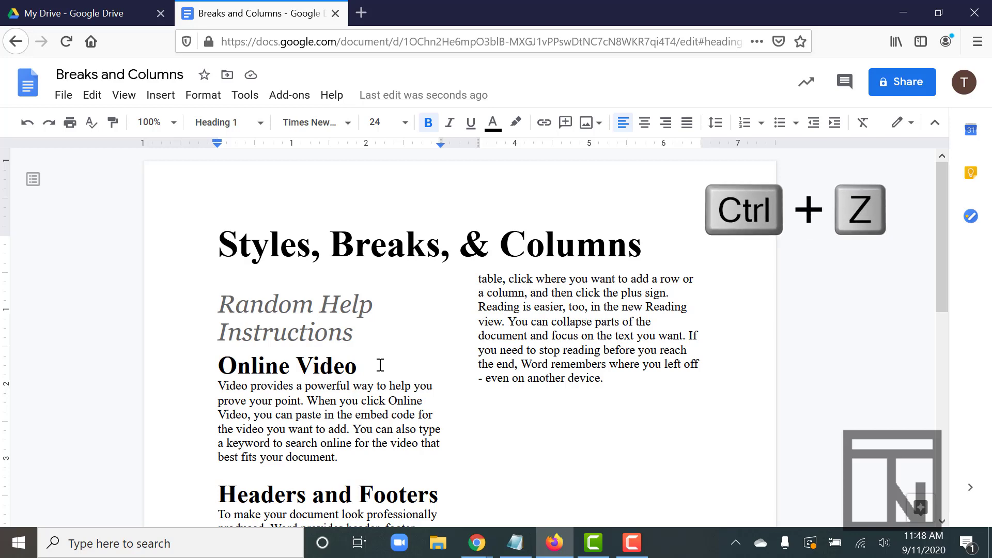
{"action": "key", "text": "ctrl+z"}
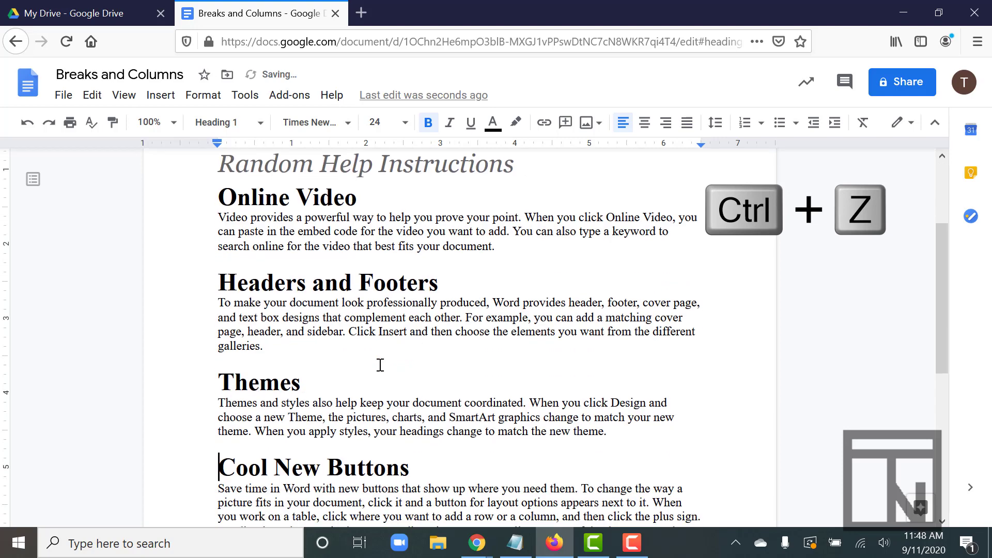
Step: Insert a continuous section break directly before the "Online Video" heading
{"action": "scroll", "coordinate": [380, 365], "scroll_direction": "up", "scroll_amount": 3}
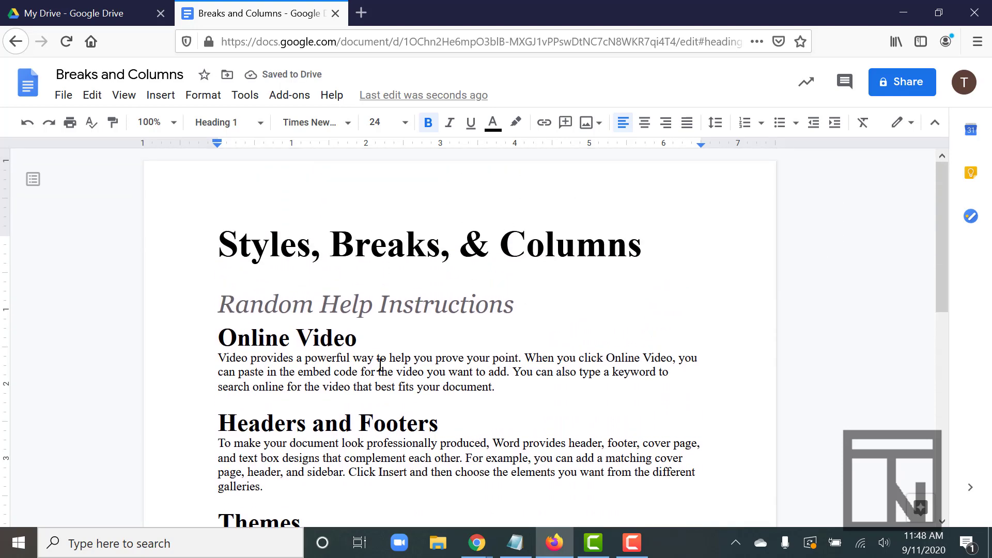
{"action": "left_click", "coordinate": [217, 337]}
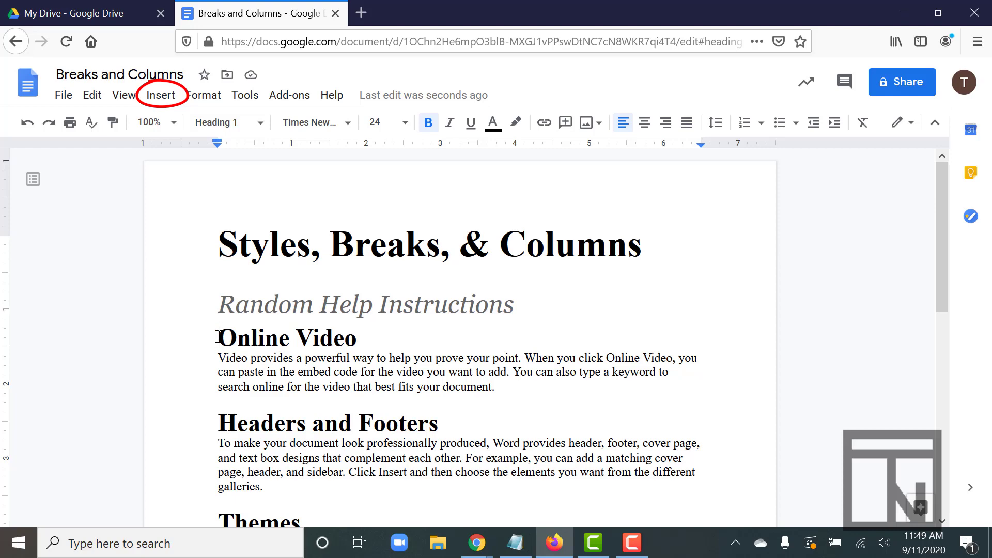
{"action": "left_click", "coordinate": [162, 103]}
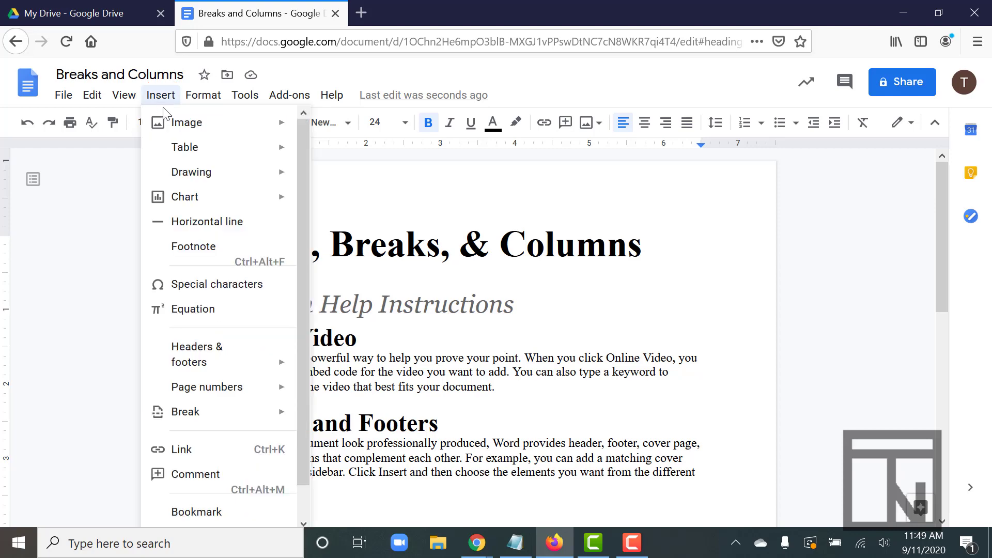
{"action": "mouse_move", "coordinate": [201, 418]}
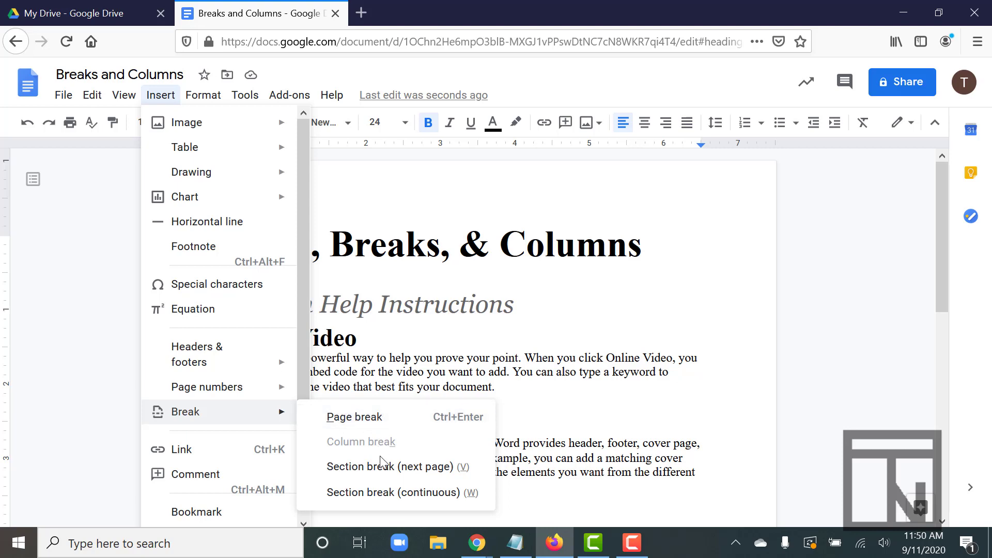
{"action": "left_click", "coordinate": [400, 500]}
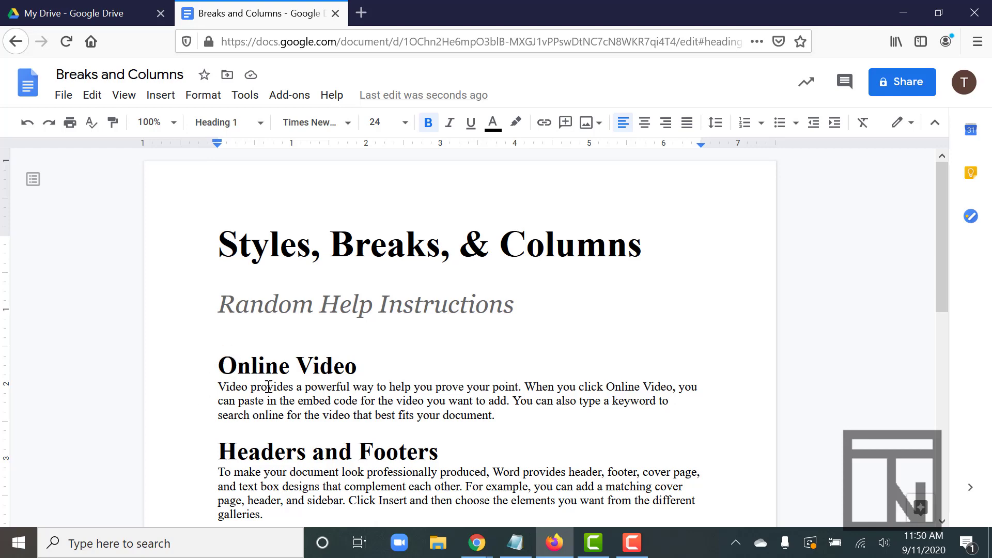
Step: Format the section starting at "Online Video" as two columns
{"action": "left_click", "coordinate": [209, 98]}
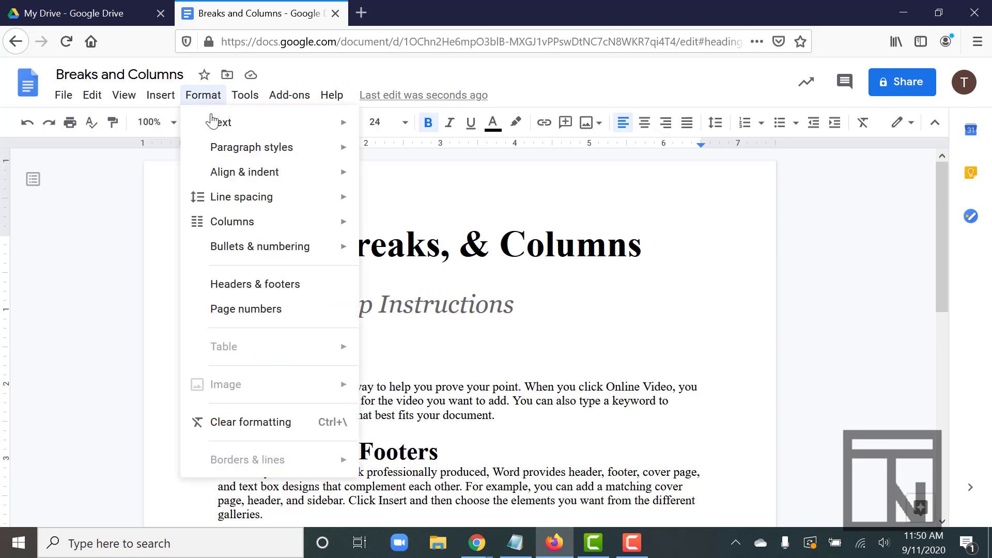
{"action": "mouse_move", "coordinate": [243, 231]}
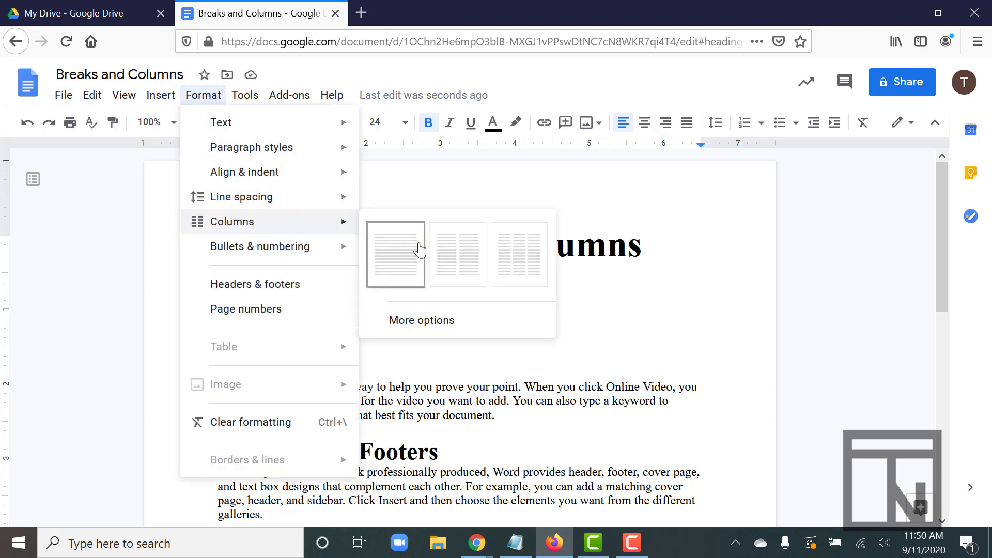
{"action": "left_click", "coordinate": [455, 265]}
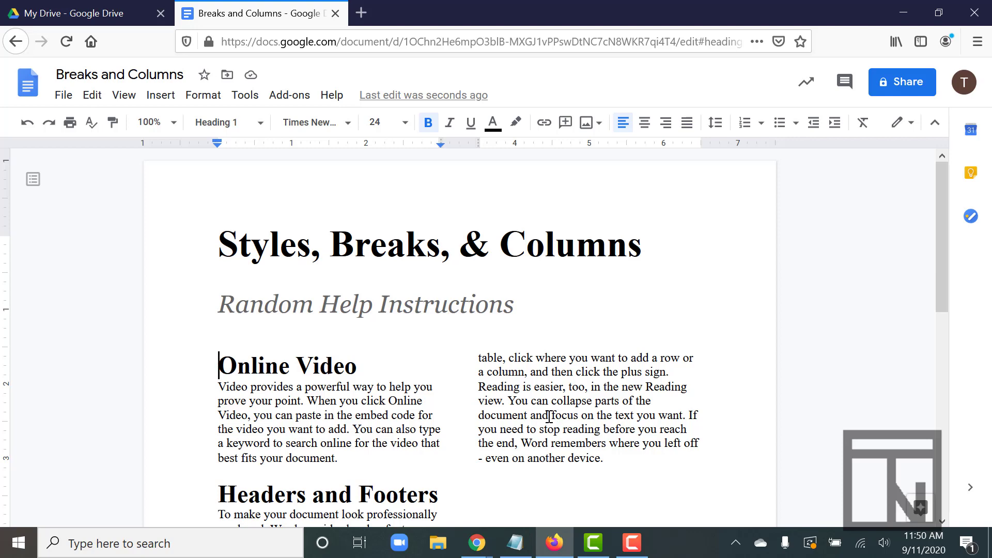
Step: Add a line between the two columns of the section starting at "Online Video"
{"action": "scroll", "coordinate": [452, 412], "scroll_direction": "down", "scroll_amount": 3}
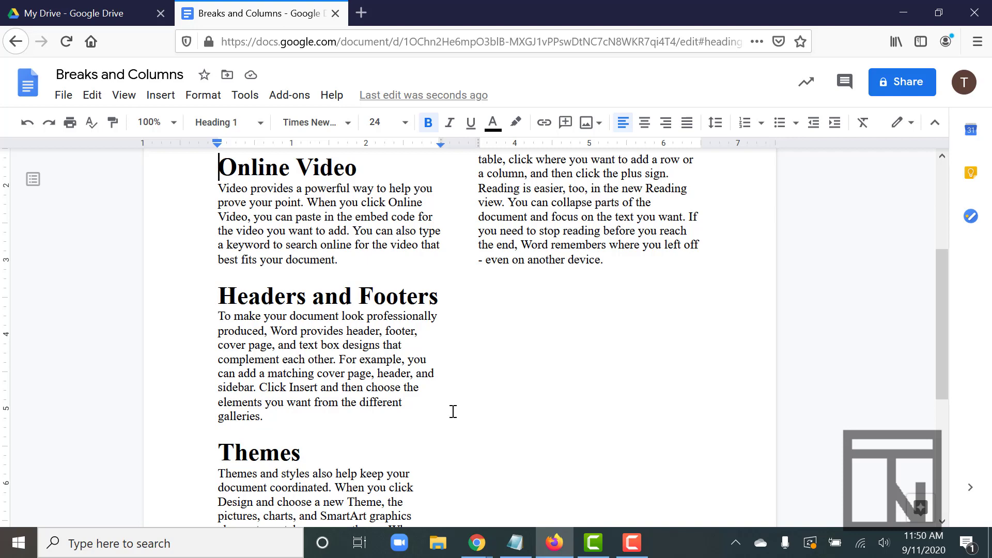
{"action": "scroll", "coordinate": [452, 412], "scroll_direction": "up", "scroll_amount": 3}
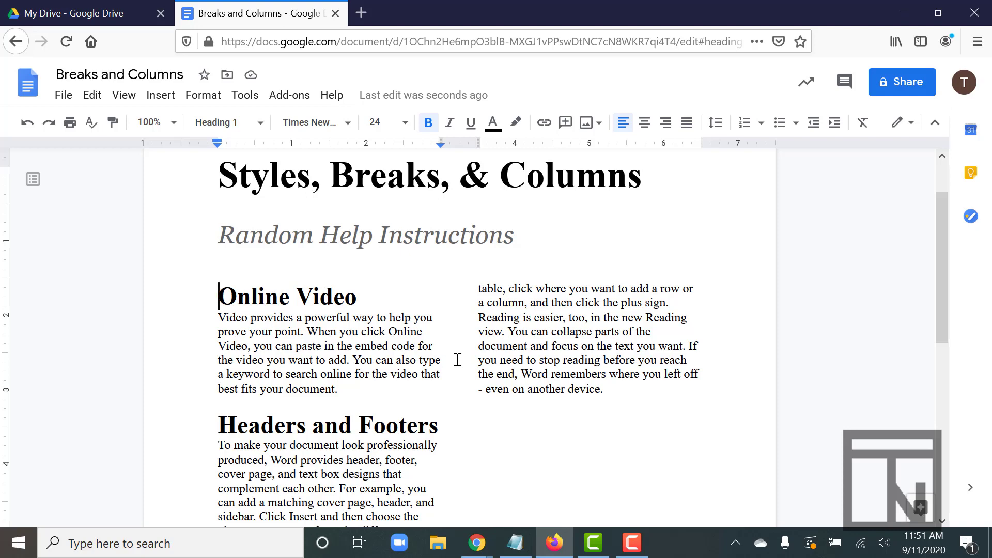
{"action": "left_click", "coordinate": [201, 101]}
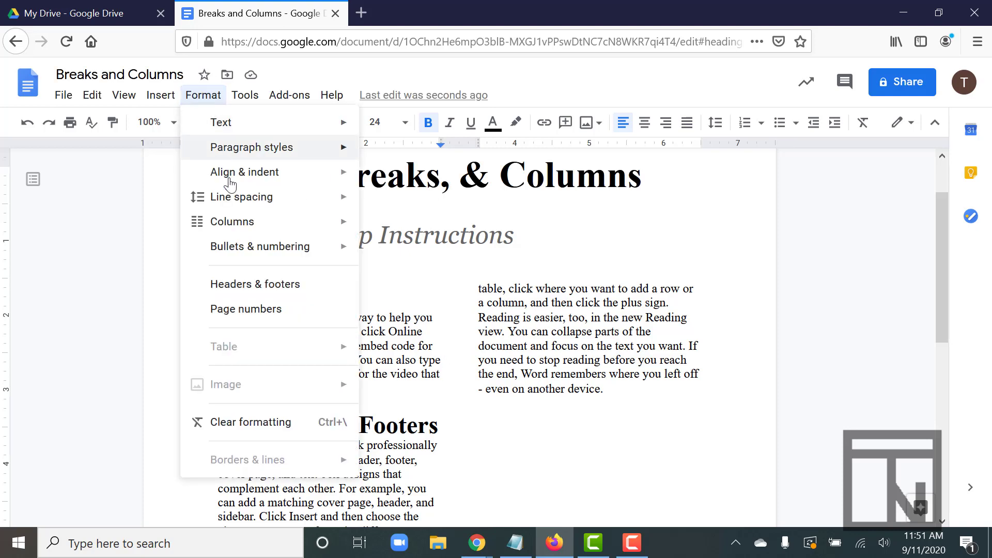
{"action": "mouse_move", "coordinate": [238, 227]}
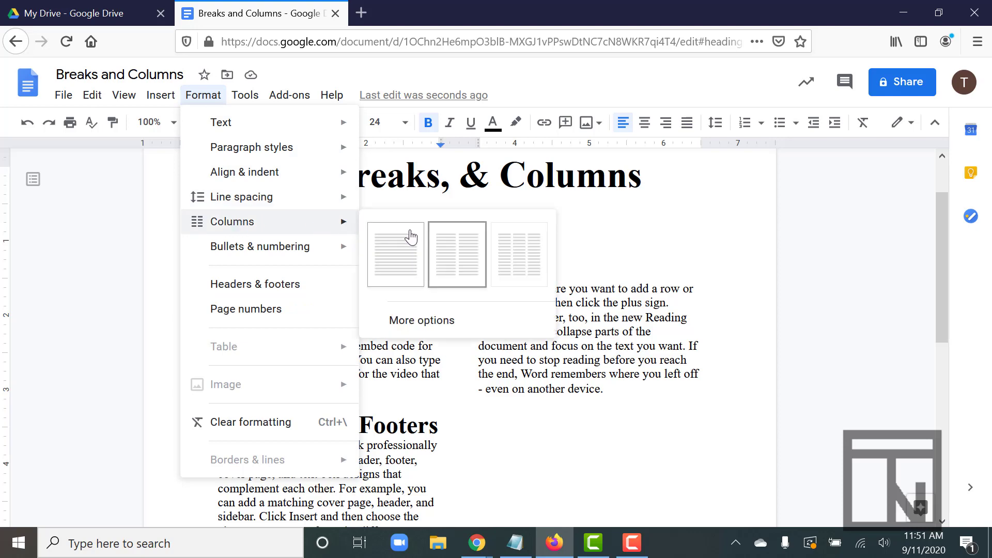
{"action": "left_click", "coordinate": [436, 324]}
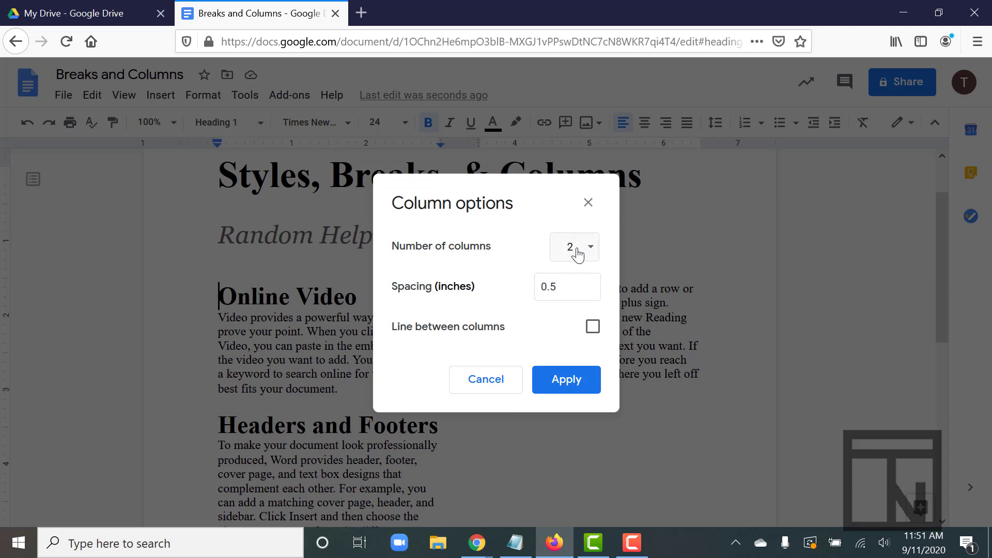
{"action": "left_click", "coordinate": [593, 331]}
{"action": "left_click", "coordinate": [565, 383]}
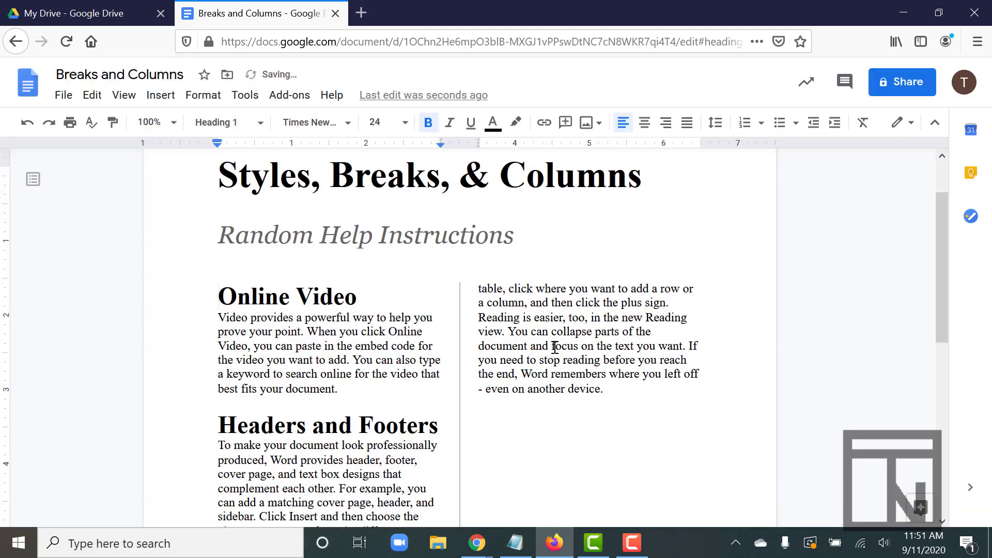
{"action": "scroll", "coordinate": [558, 348], "scroll_direction": "down", "scroll_amount": 6}
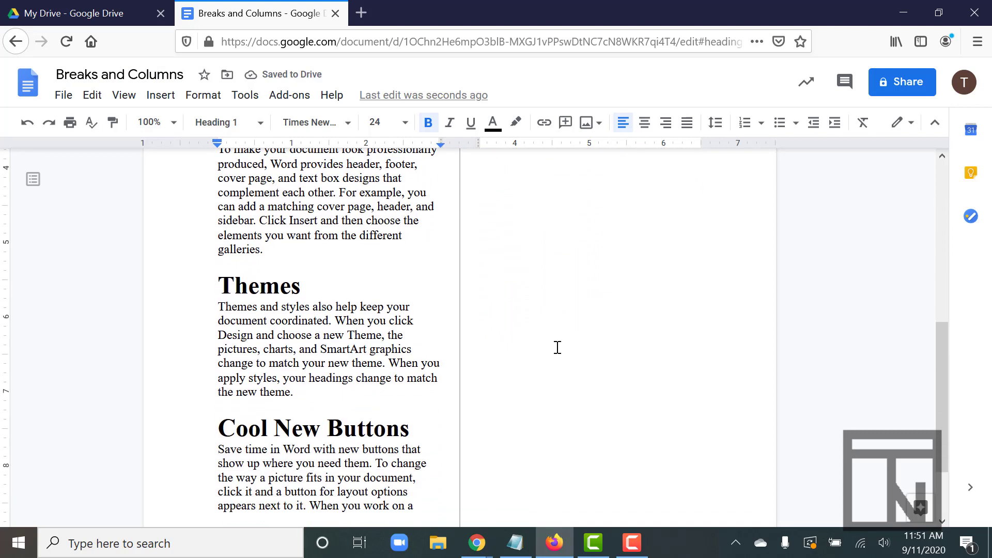
{"action": "scroll", "coordinate": [558, 348], "scroll_direction": "up", "scroll_amount": 6}
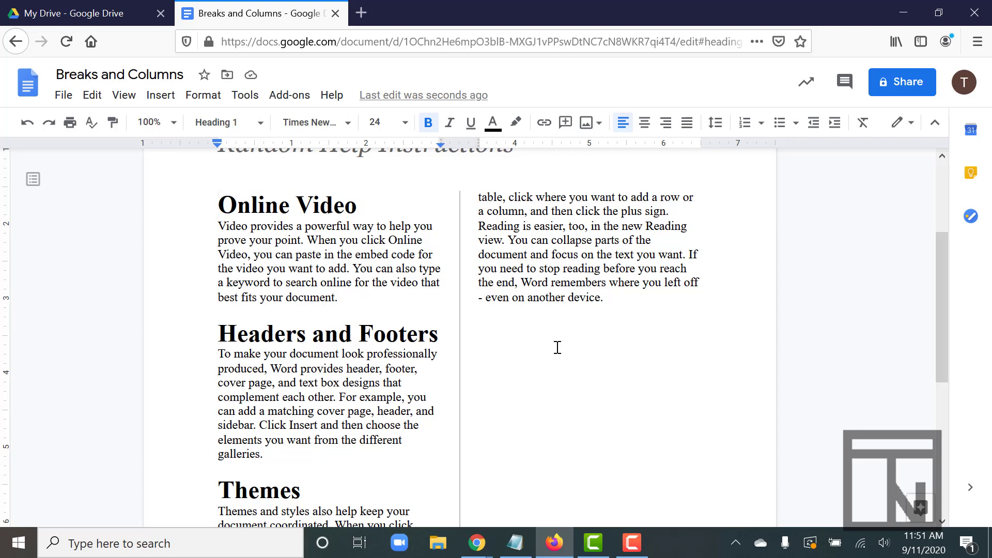
{"action": "scroll", "coordinate": [557, 347], "scroll_direction": "down", "scroll_amount": 6}
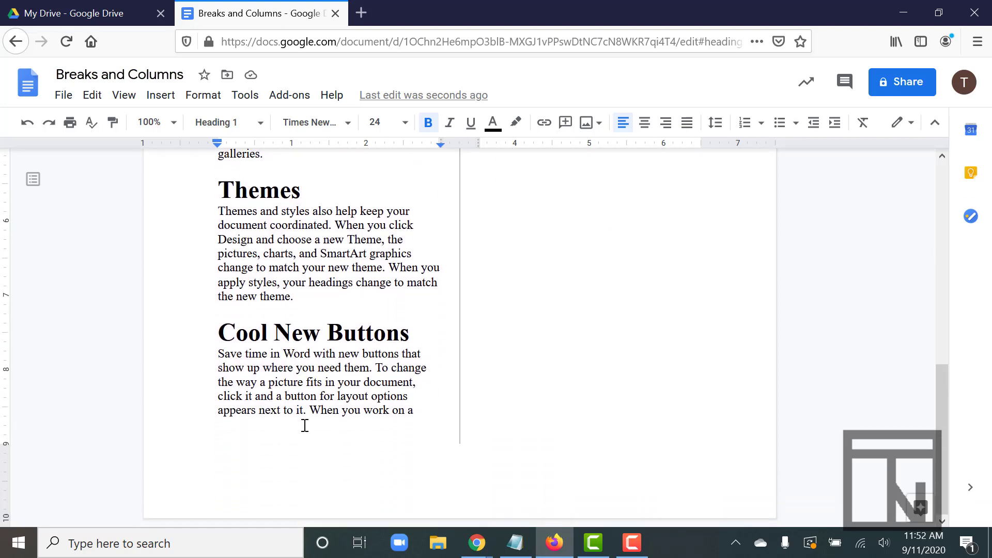
{"action": "scroll", "coordinate": [452, 337], "scroll_direction": "up", "scroll_amount": 6}
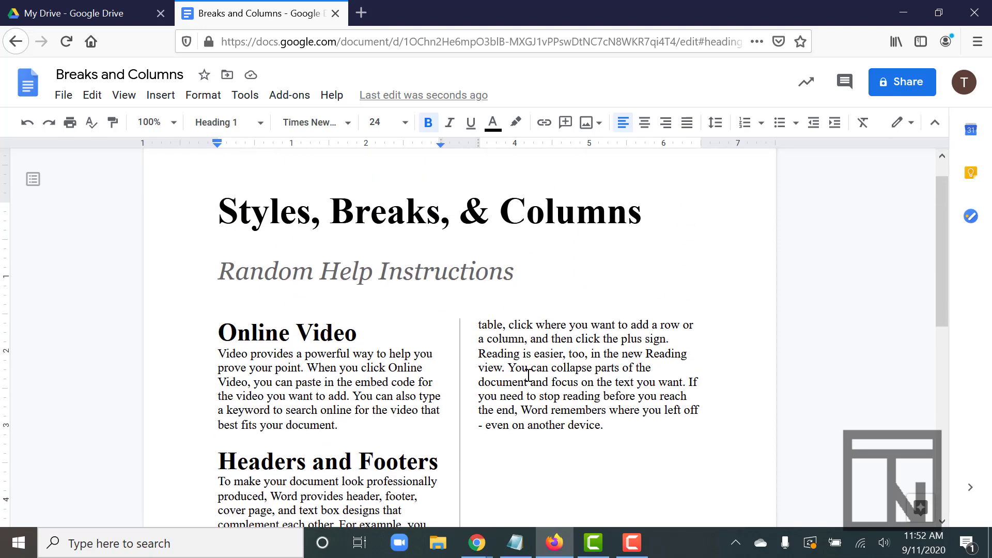
Step: Insert a column break directly before the "Themes" heading
{"action": "scroll", "coordinate": [487, 392], "scroll_direction": "down", "scroll_amount": 3}
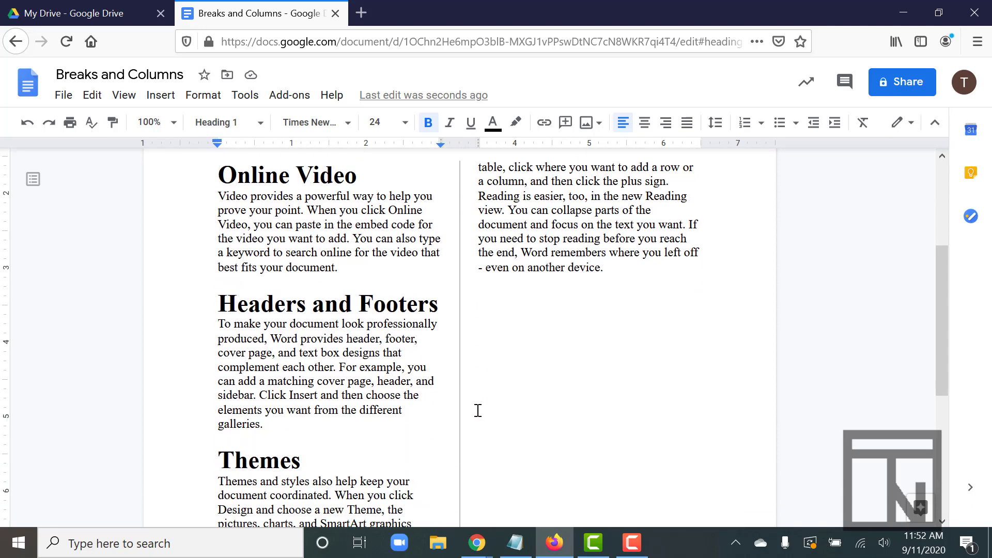
{"action": "scroll", "coordinate": [478, 411], "scroll_direction": "down", "scroll_amount": 1}
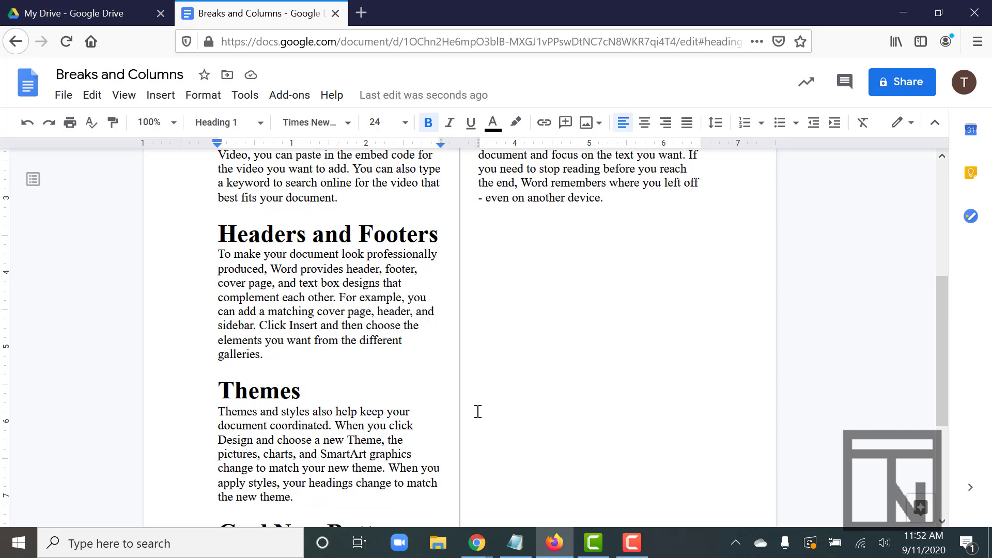
{"action": "scroll", "coordinate": [478, 412], "scroll_direction": "up", "scroll_amount": 5}
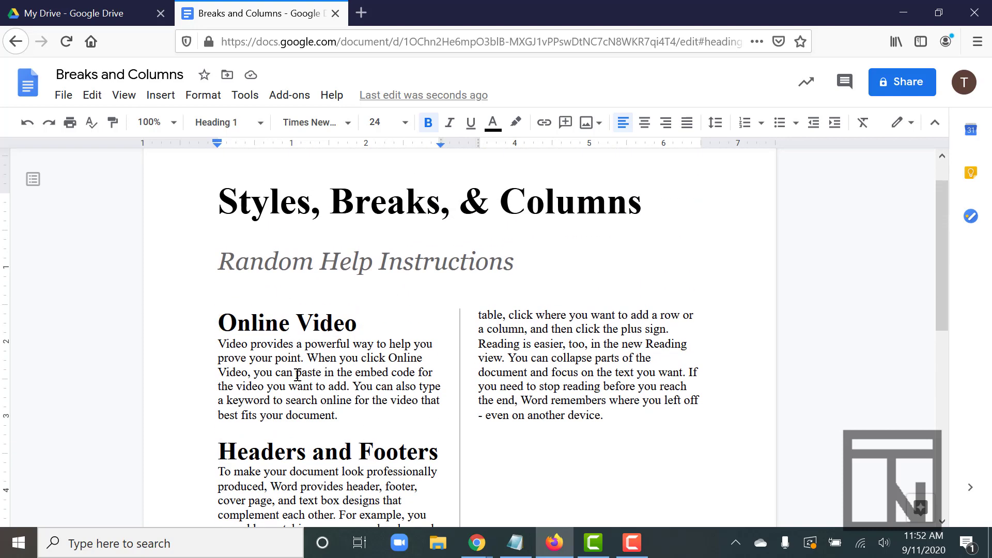
{"action": "scroll", "coordinate": [297, 373], "scroll_direction": "down", "scroll_amount": 1}
{"action": "scroll", "coordinate": [297, 373], "scroll_direction": "down", "scroll_amount": 8}
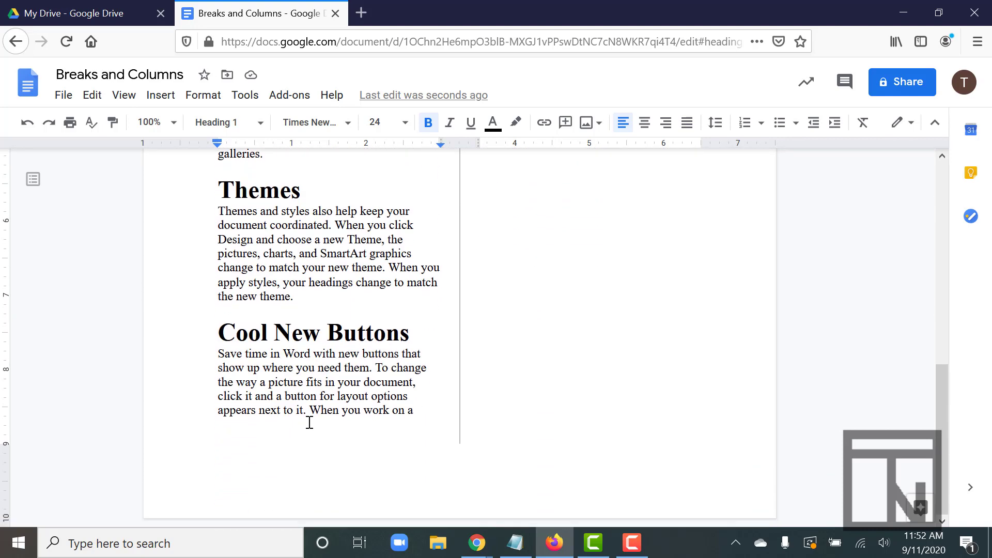
{"action": "scroll", "coordinate": [297, 363], "scroll_direction": "up", "scroll_amount": 7}
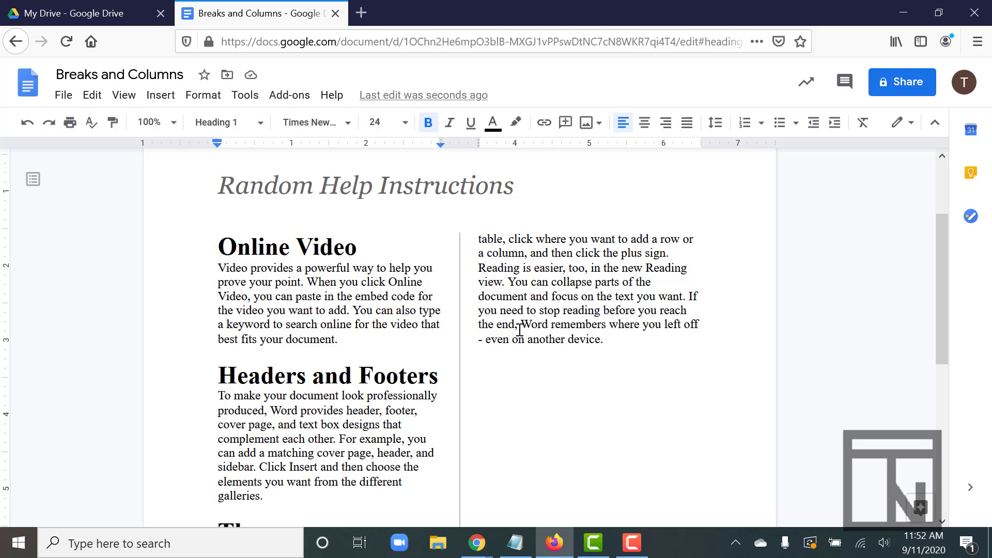
{"action": "scroll", "coordinate": [519, 330], "scroll_direction": "down", "scroll_amount": 1}
{"action": "scroll", "coordinate": [520, 329], "scroll_direction": "down", "scroll_amount": 3}
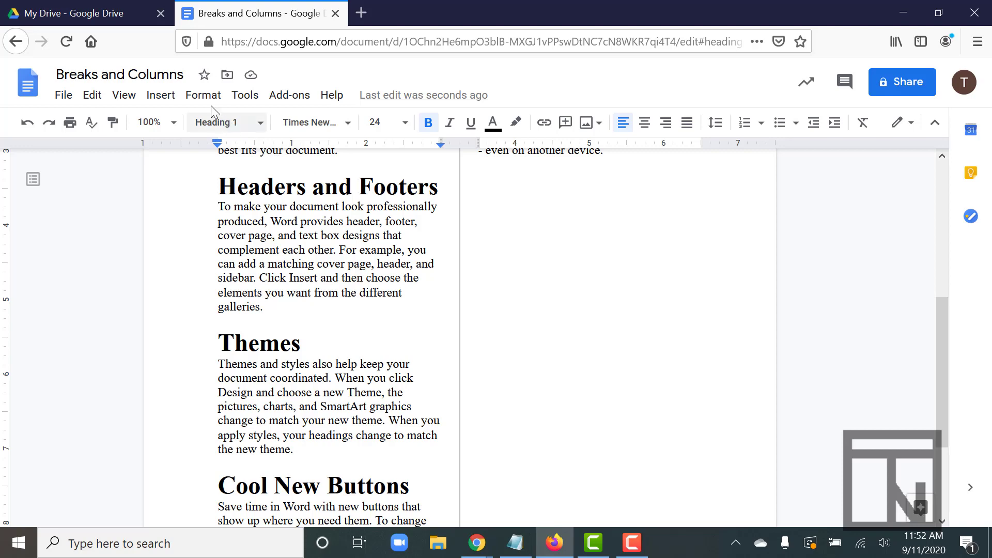
{"action": "left_click", "coordinate": [161, 97]}
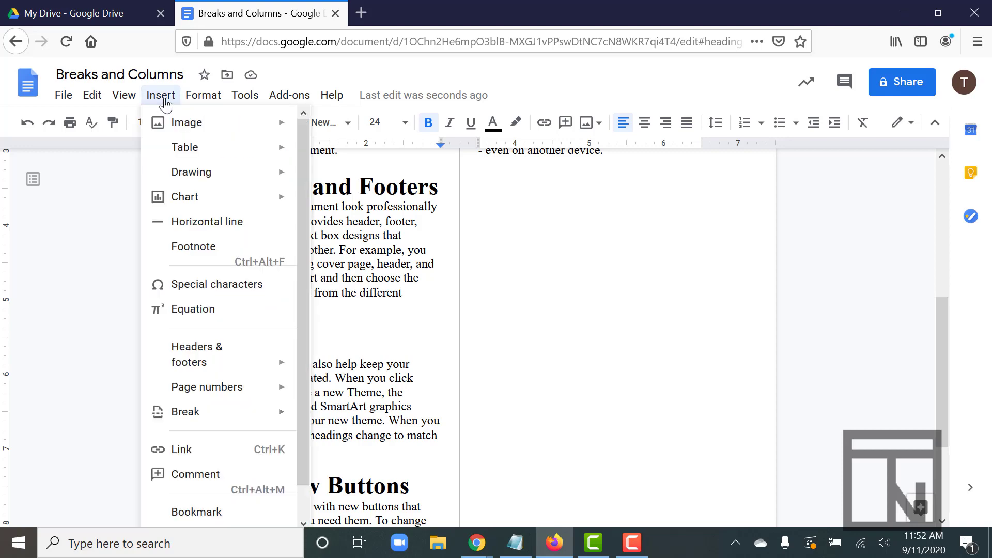
{"action": "mouse_move", "coordinate": [200, 416]}
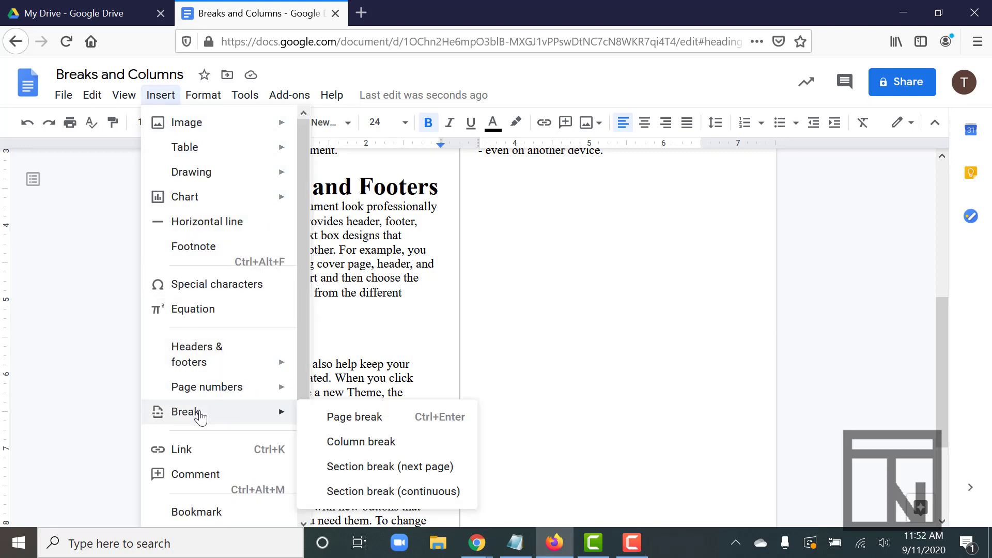
{"action": "left_click", "coordinate": [365, 442]}
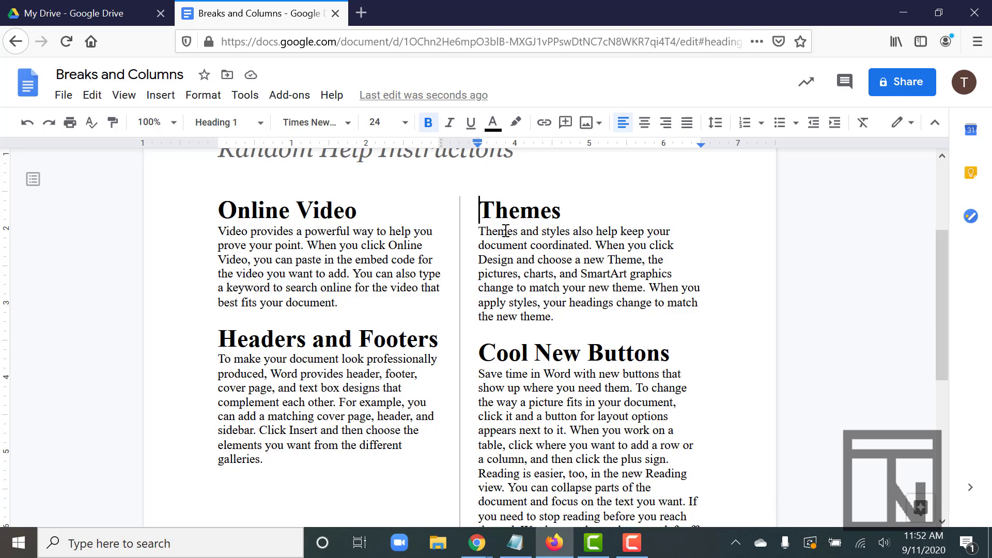
Step: Insert a page break directly before the "Cool New Buttons" heading
{"action": "scroll", "coordinate": [516, 361], "scroll_direction": "down", "scroll_amount": 5}
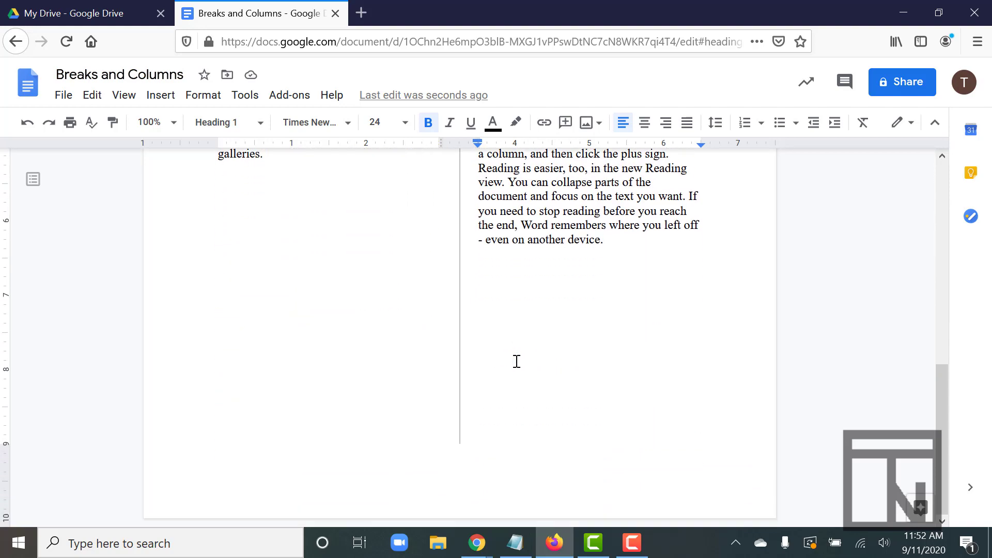
{"action": "scroll", "coordinate": [517, 362], "scroll_direction": "up", "scroll_amount": 6}
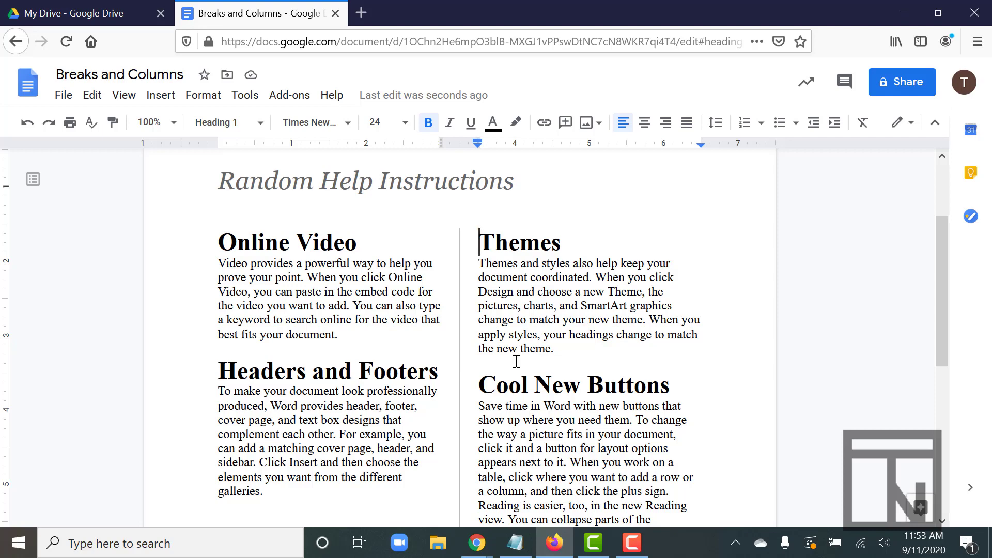
{"action": "left_click", "coordinate": [479, 385]}
{"action": "left_click", "coordinate": [160, 96]}
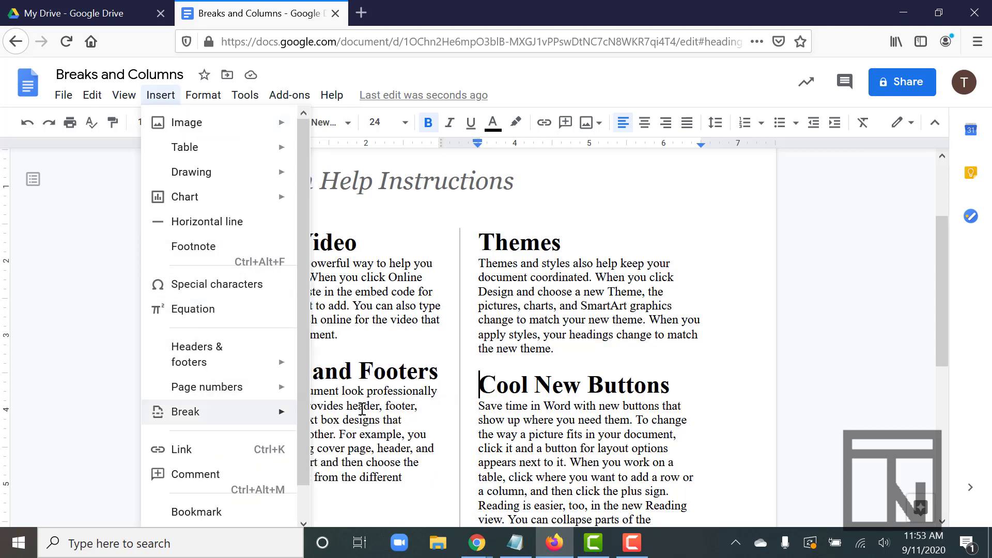
{"action": "mouse_move", "coordinate": [293, 422]}
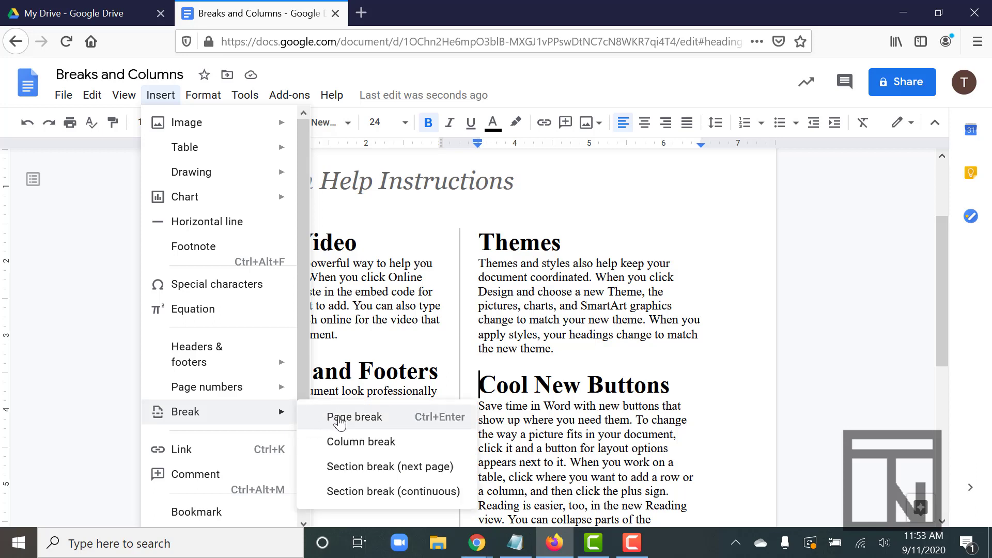
{"action": "left_click", "coordinate": [482, 376]}
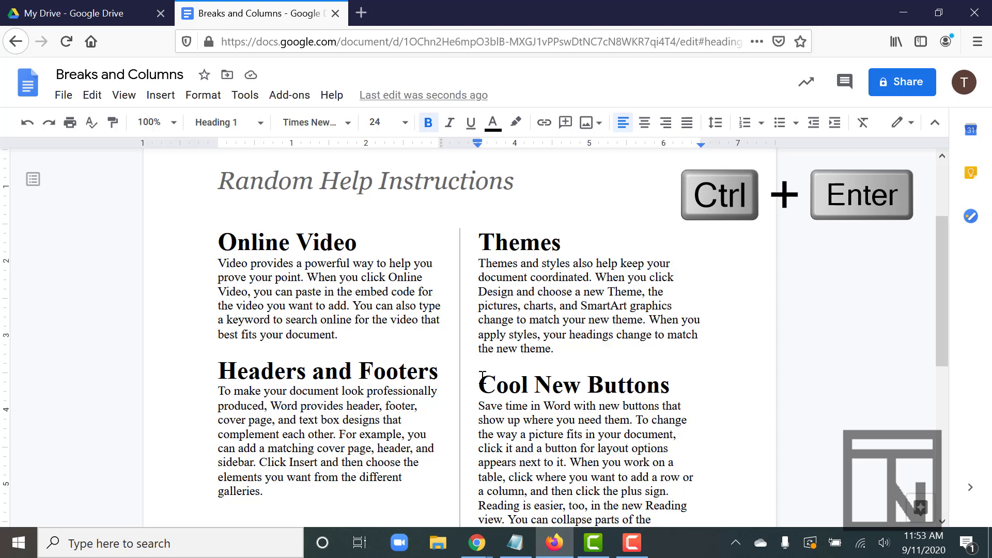
{"action": "key", "text": "ctrl+Return"}
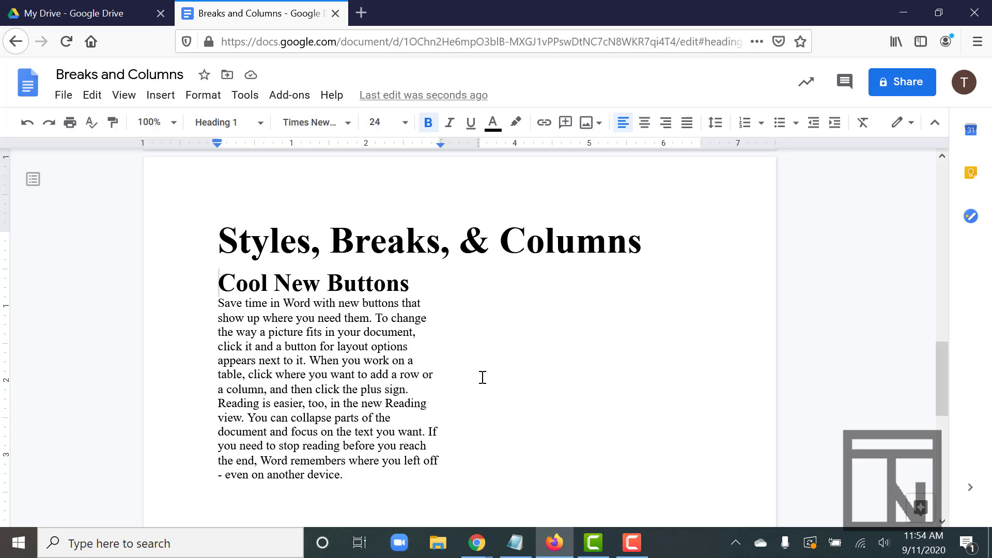
Step: Try centre and right alignment on the paragraph under "Online Video", and return it to left alignment
{"action": "scroll", "coordinate": [483, 378], "scroll_direction": "up", "scroll_amount": 1}
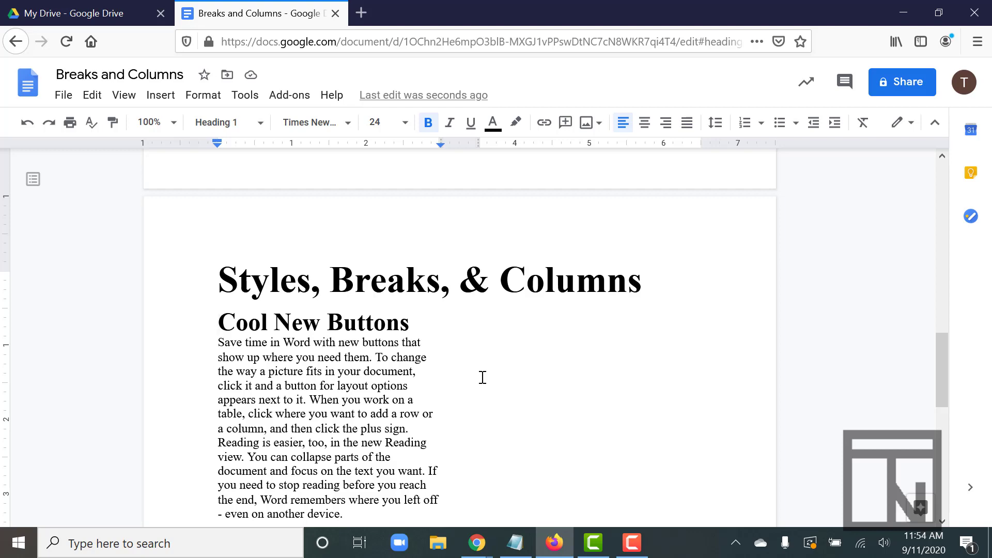
{"action": "scroll", "coordinate": [483, 377], "scroll_direction": "up", "scroll_amount": 10}
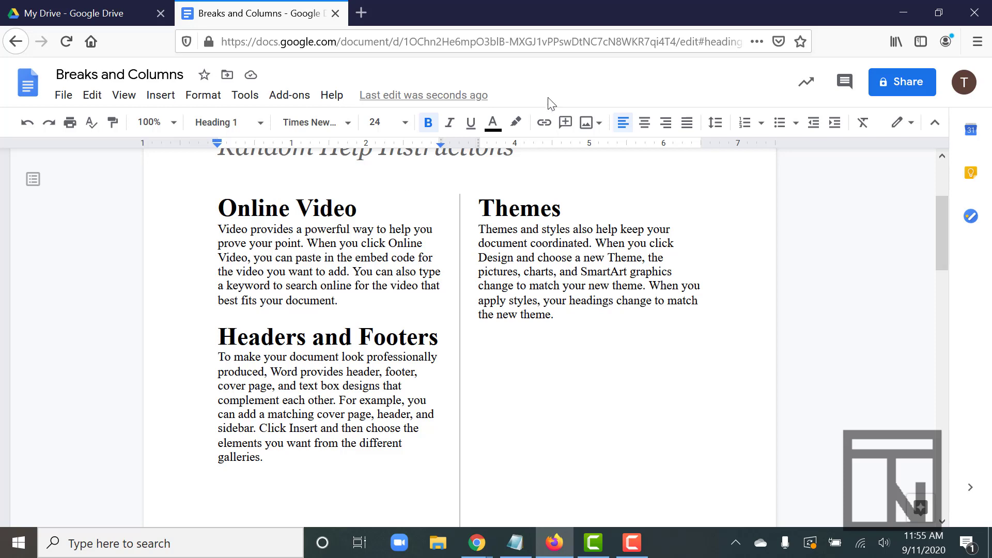
{"action": "left_click", "coordinate": [644, 123]}
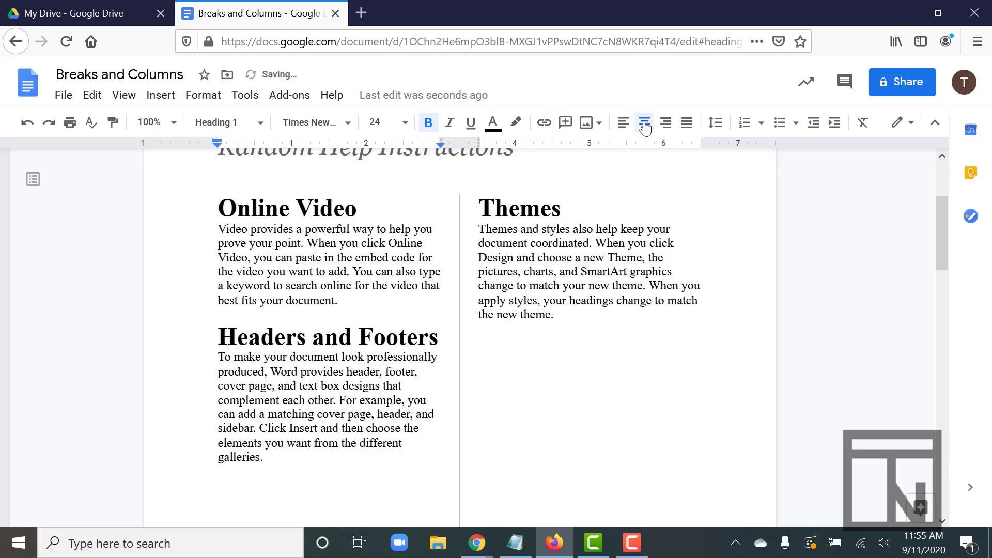
{"action": "left_click", "coordinate": [293, 257]}
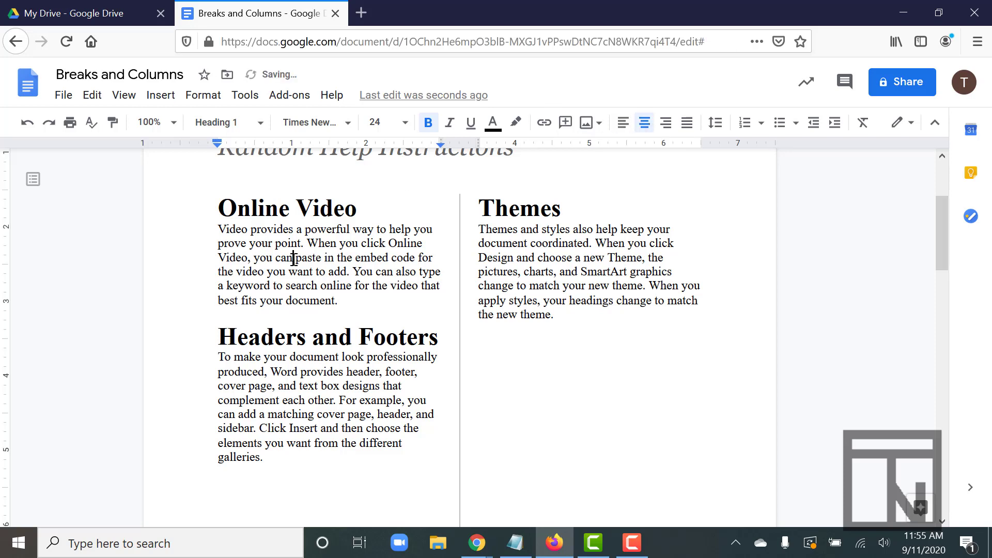
{"action": "left_click", "coordinate": [643, 124]}
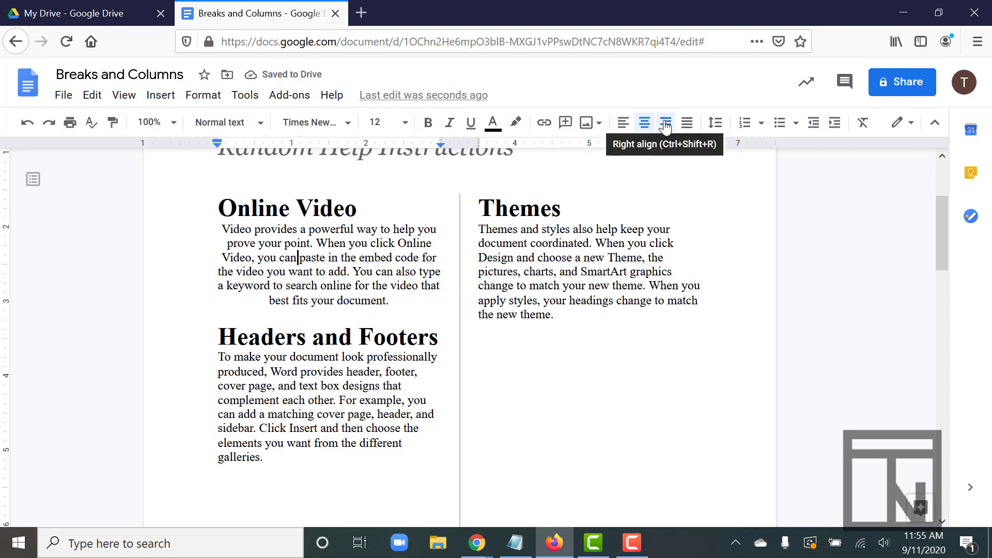
{"action": "left_click", "coordinate": [666, 125]}
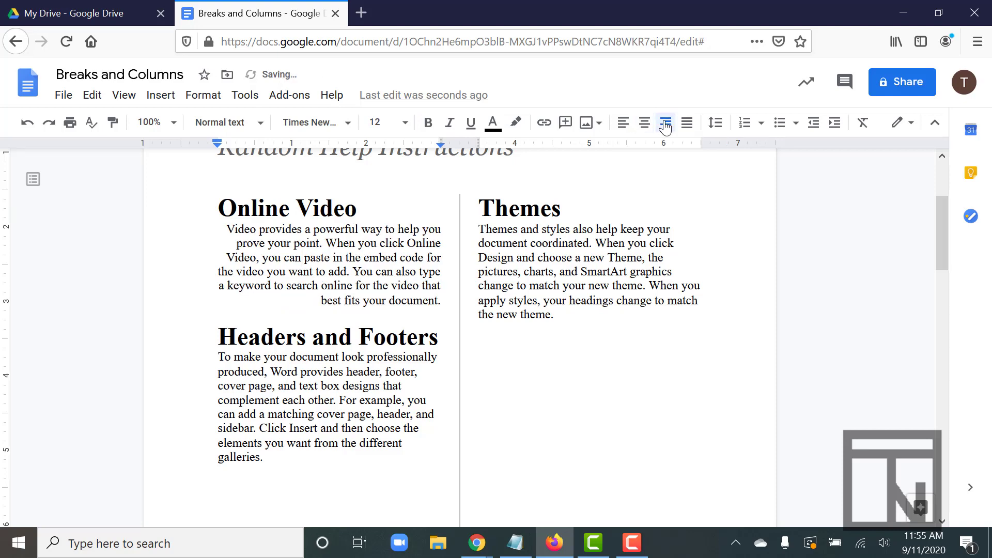
{"action": "left_click", "coordinate": [623, 123]}
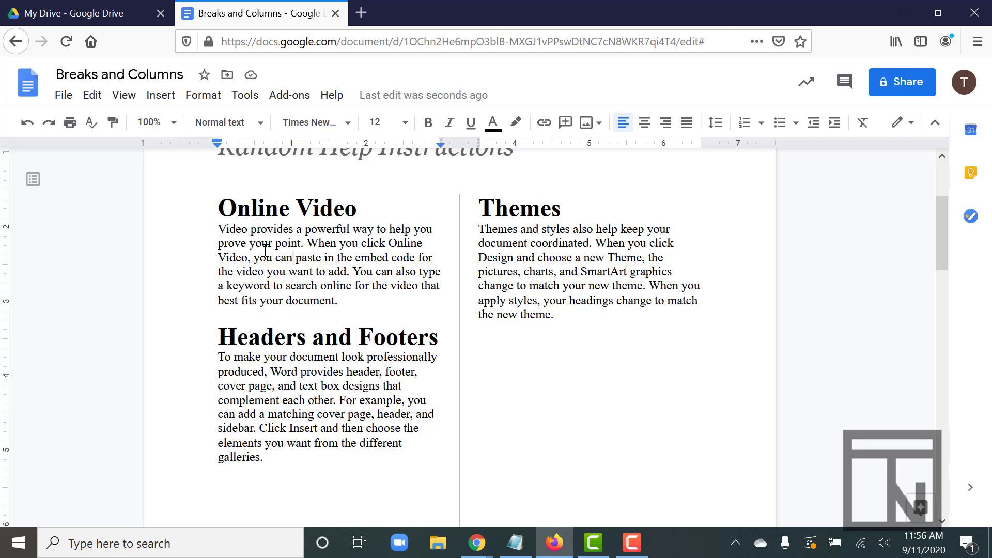
Step: Justify all the text in the document body
{"action": "key", "text": "ctrl+a"}
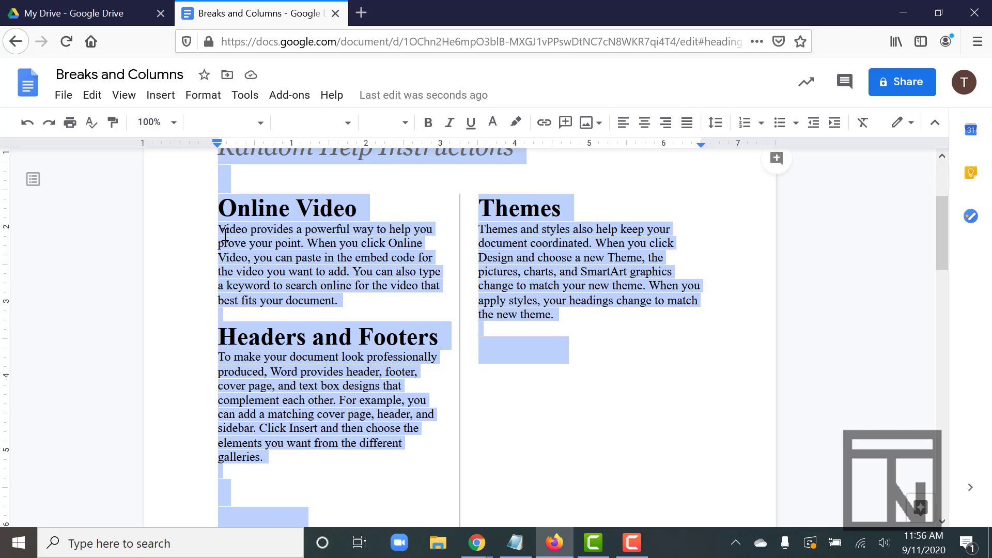
{"action": "left_click", "coordinate": [687, 123]}
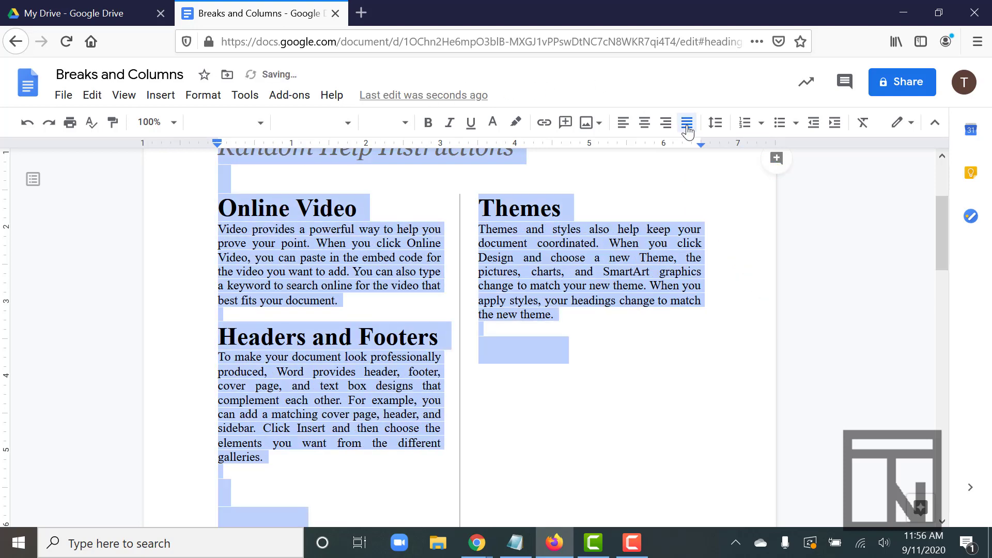
{"action": "left_click", "coordinate": [447, 302]}
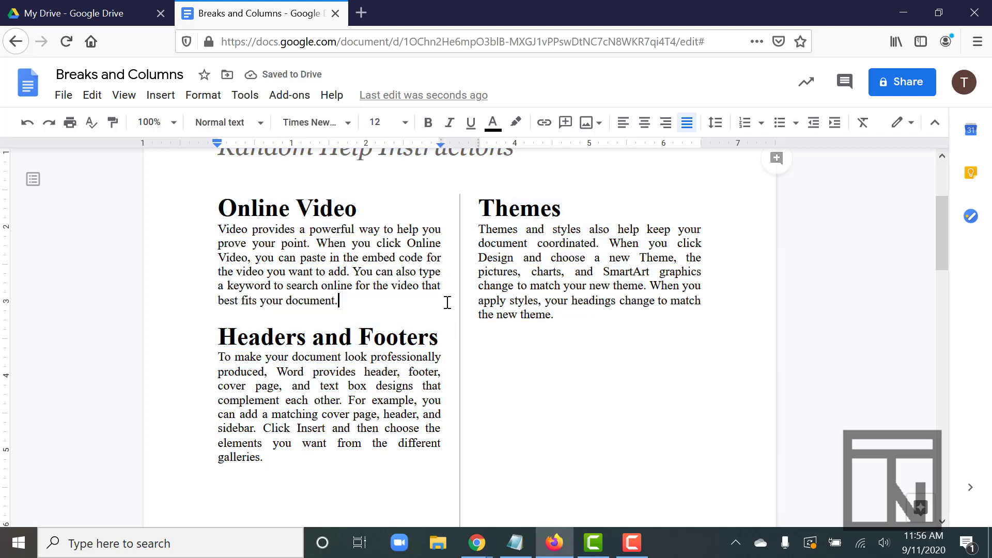